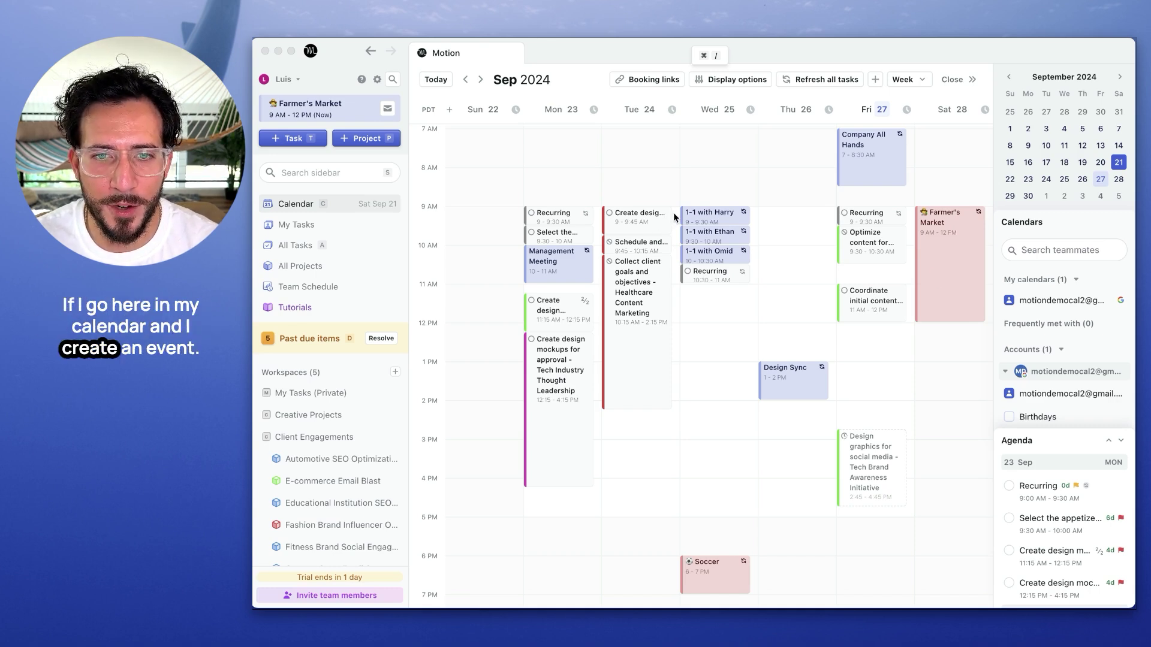
# Create a 9–10 AM 'Free event' on Tuesday 24 with its time marked Free
pyautogui.moveTo(677, 229); pyautogui.dragTo(676, 245)
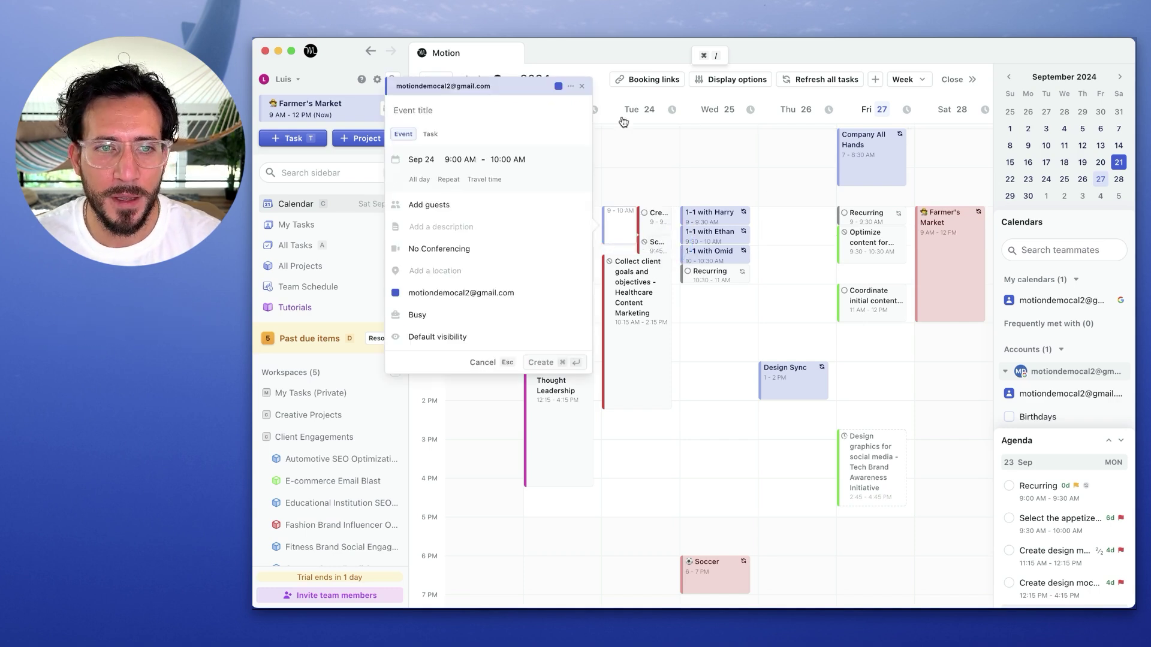
pyautogui.write('Free event')
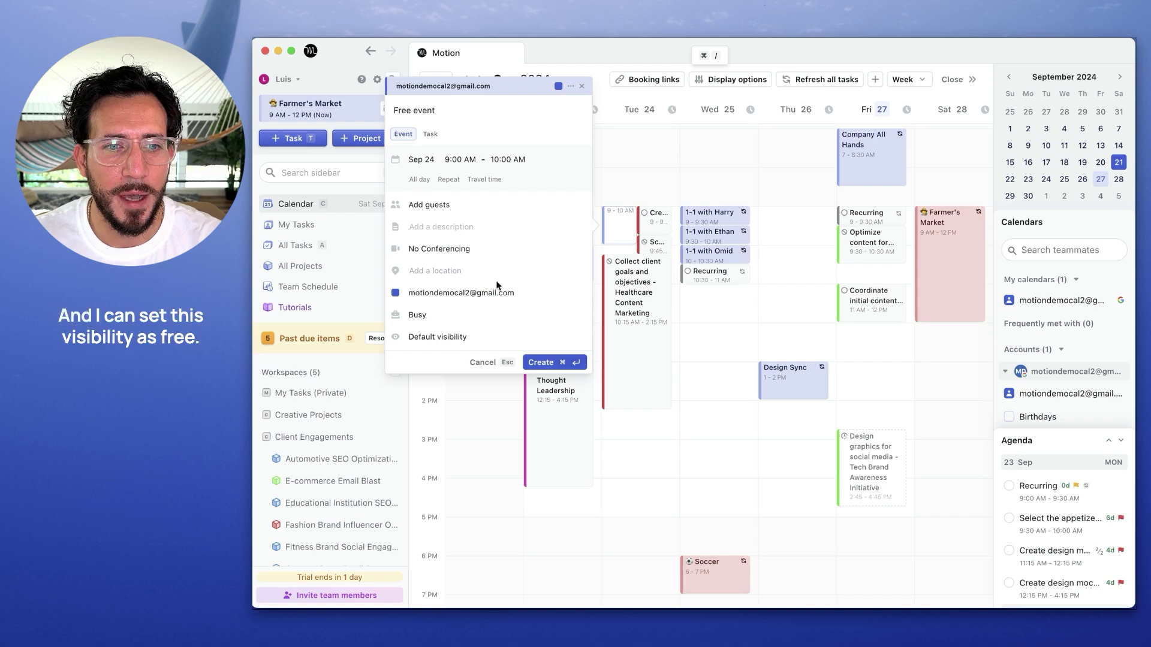
pyautogui.click(418, 315)
pyautogui.click(438, 362)
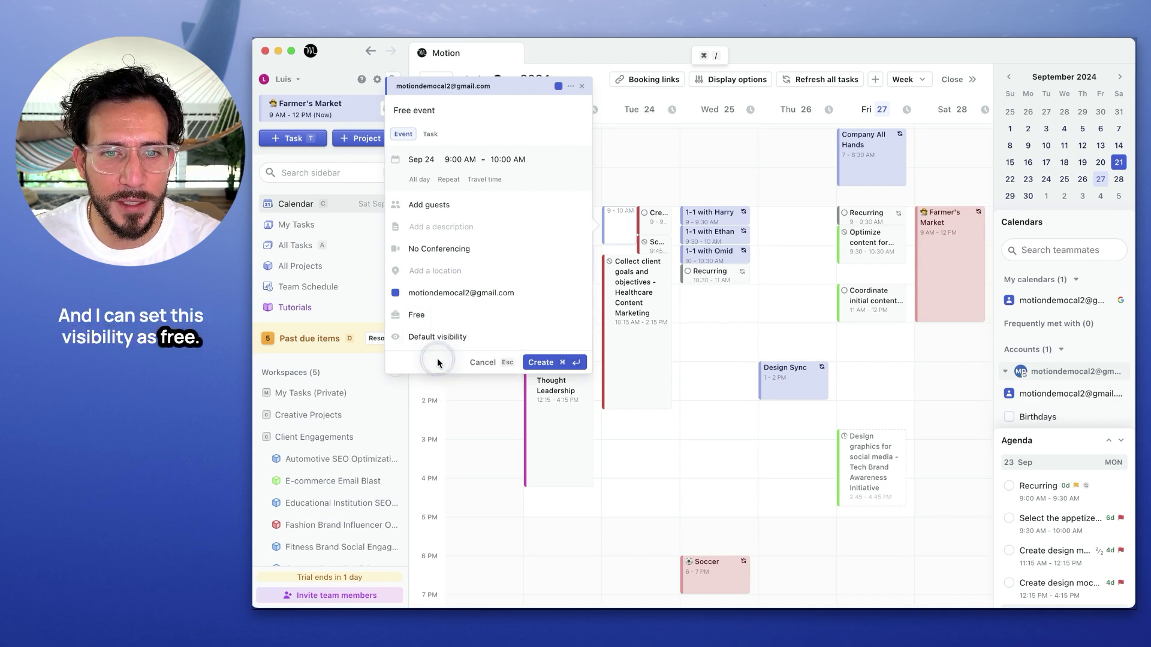
pyautogui.click(547, 363)
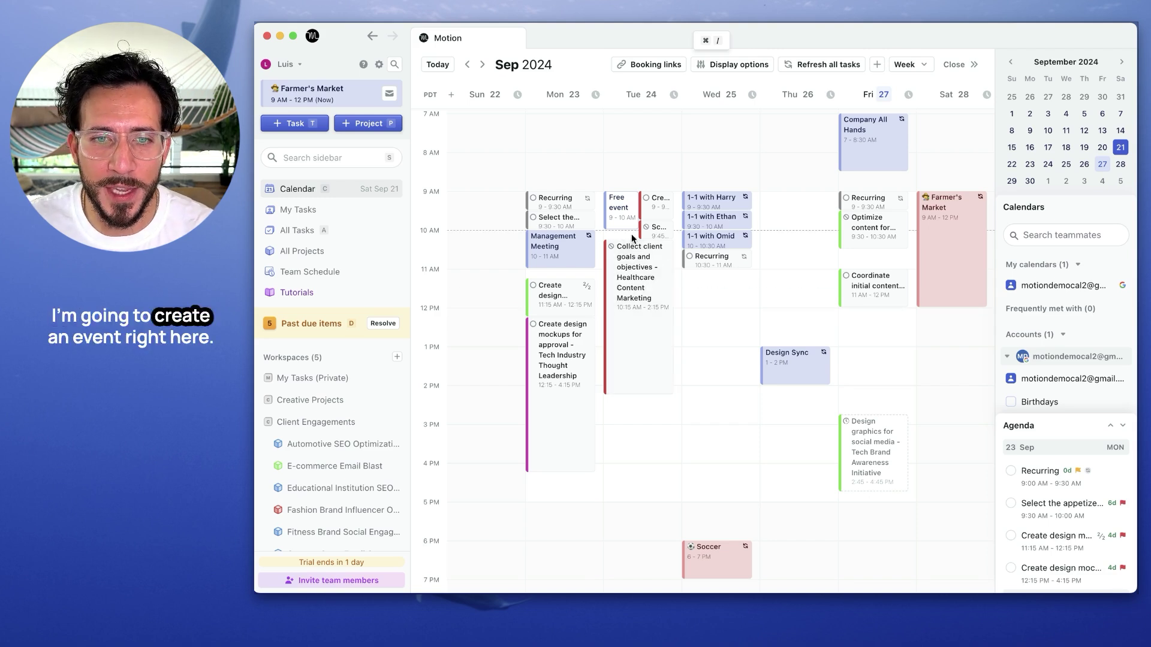
# Create a 10–11 AM 'Busy event' on Tuesday 24, leaving it marked Busy
pyautogui.moveTo(624, 233); pyautogui.dragTo(634, 265)
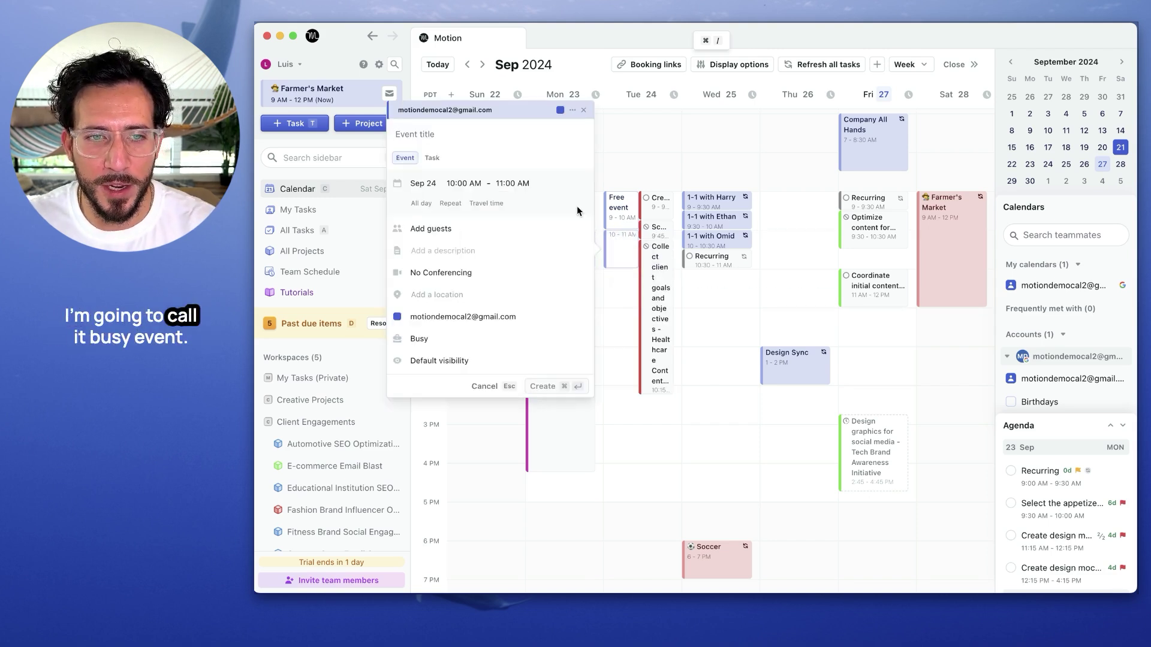
pyautogui.write('Busy event')
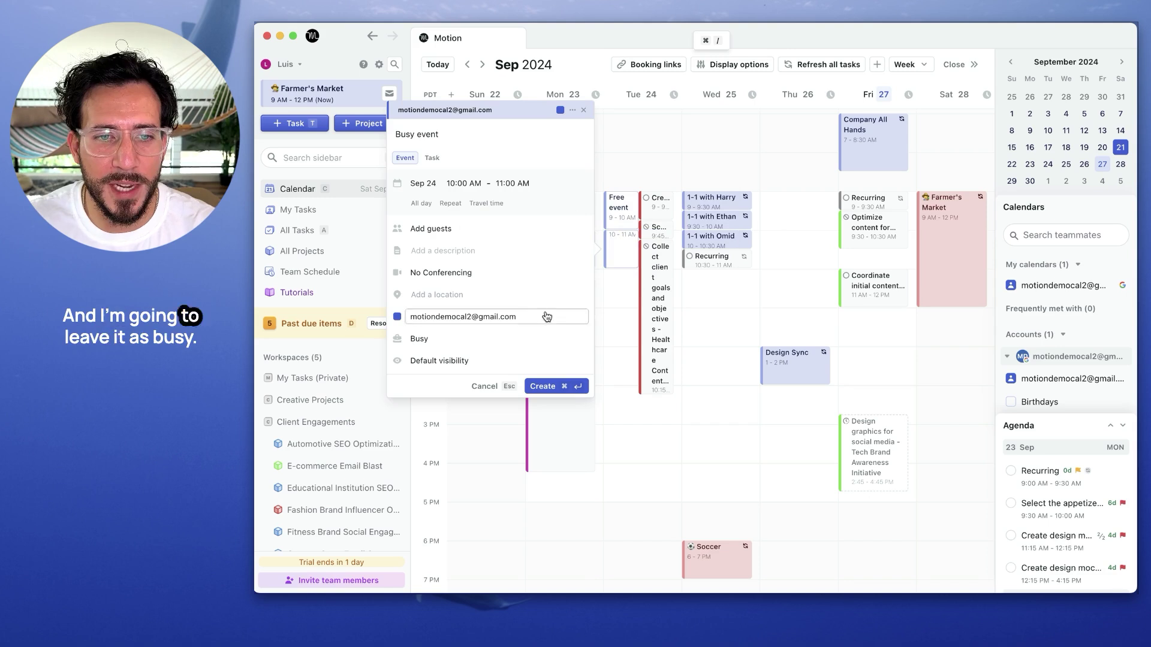
pyautogui.click(571, 387)
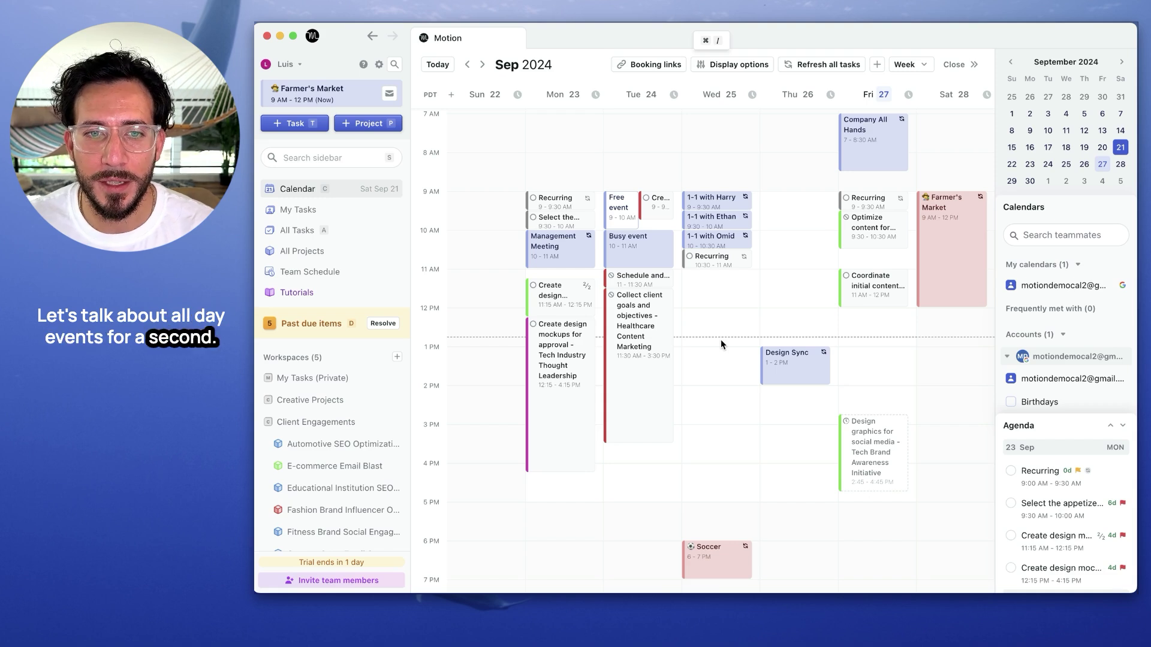
# Create an all-day 'Free all day event' on Monday 23
pyautogui.click(567, 117)
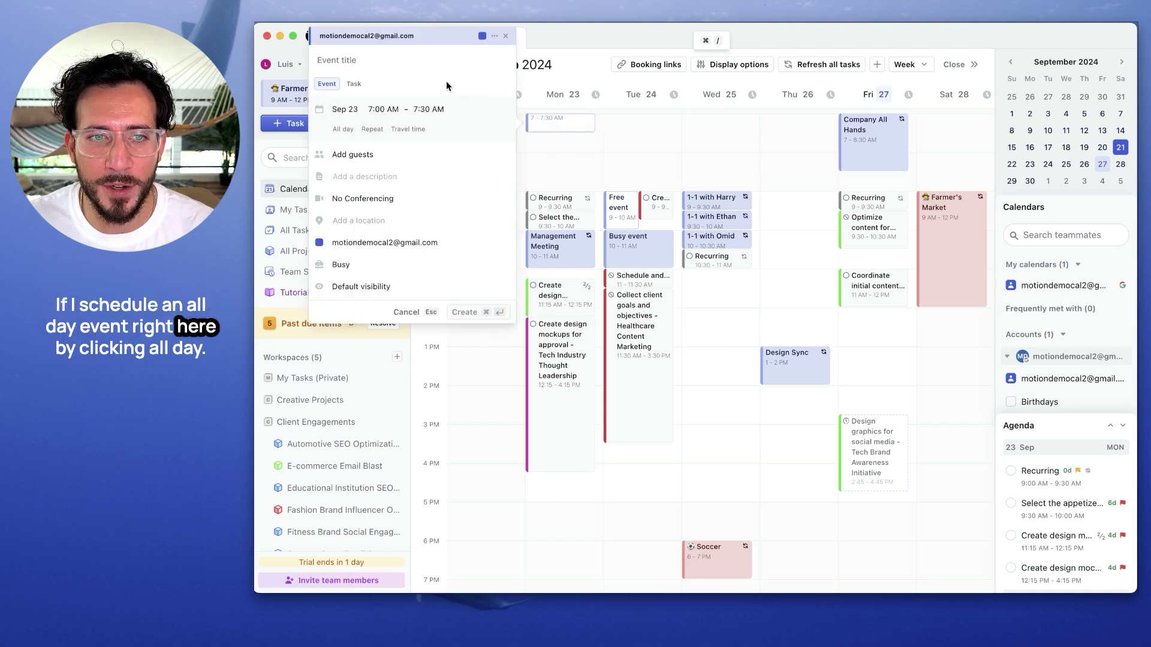
pyautogui.click(343, 129)
pyautogui.click(333, 131)
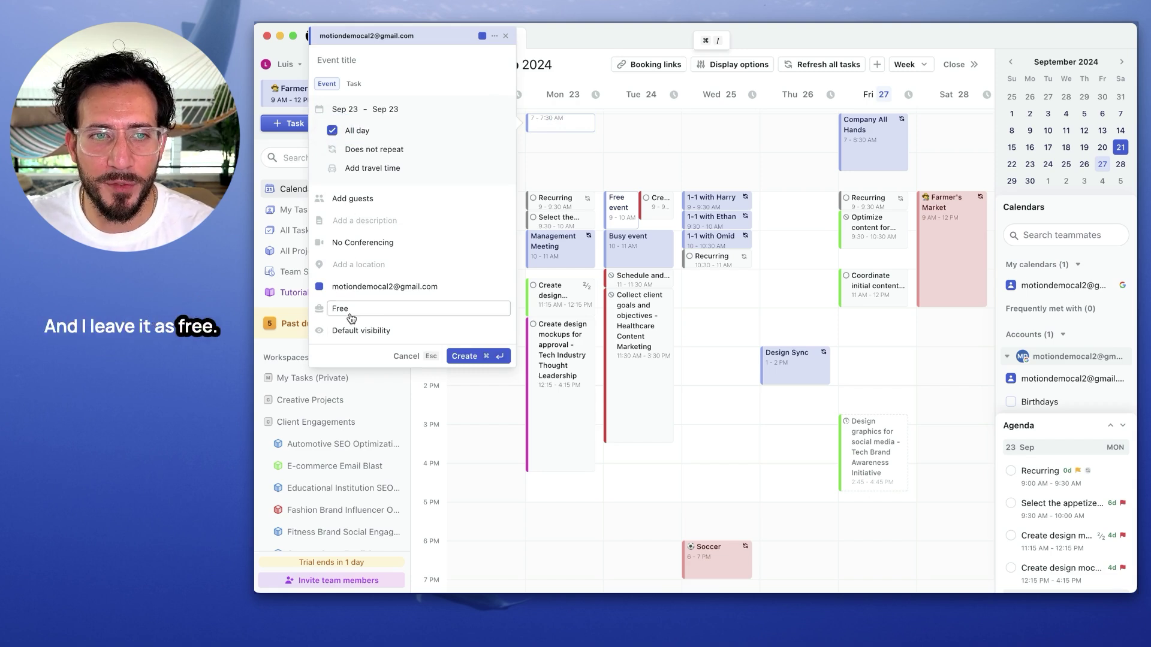
pyautogui.click(389, 57)
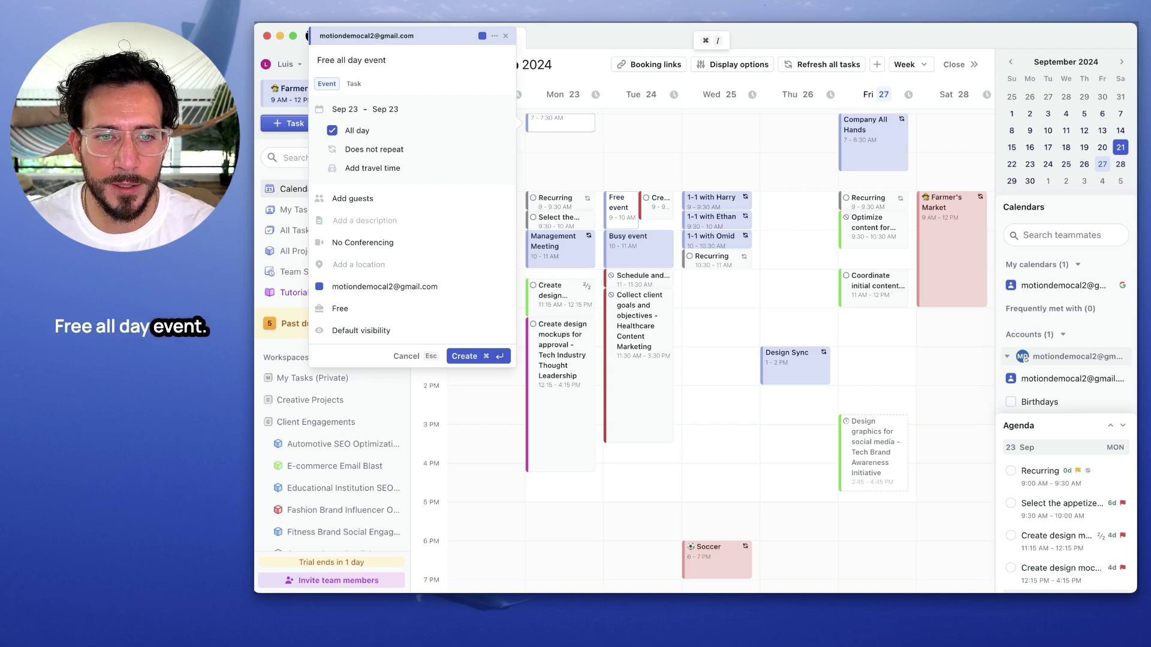
pyautogui.click(501, 359)
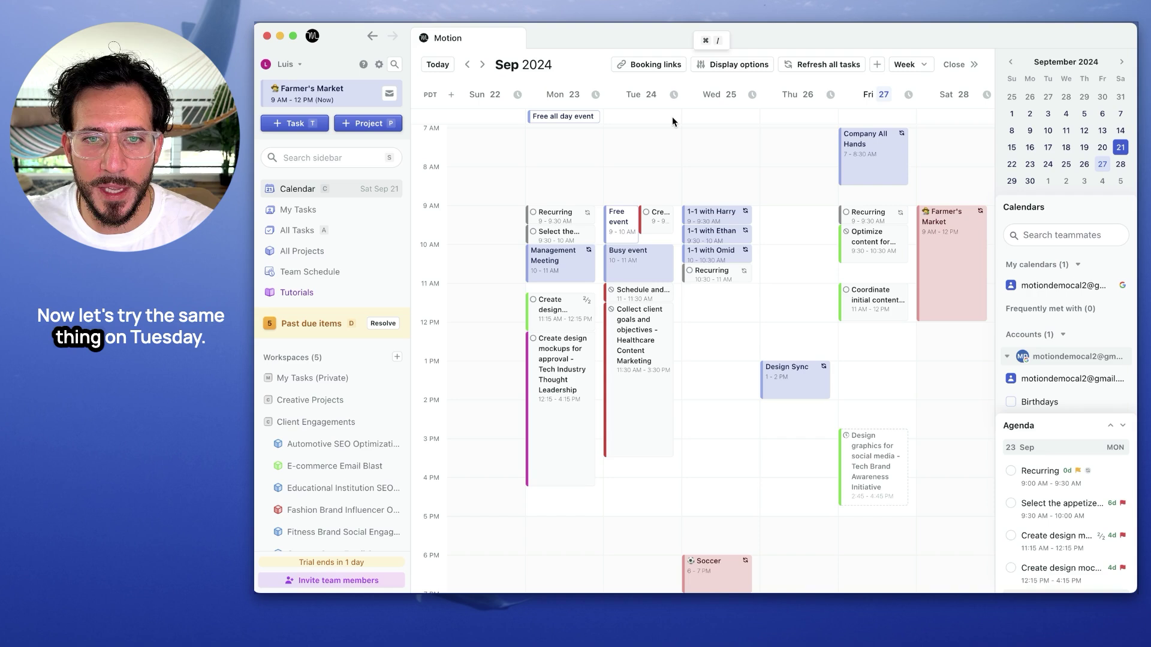
# Create an all-day 'Busy event' on Tuesday 24 marked as Busy
pyautogui.click(635, 116)
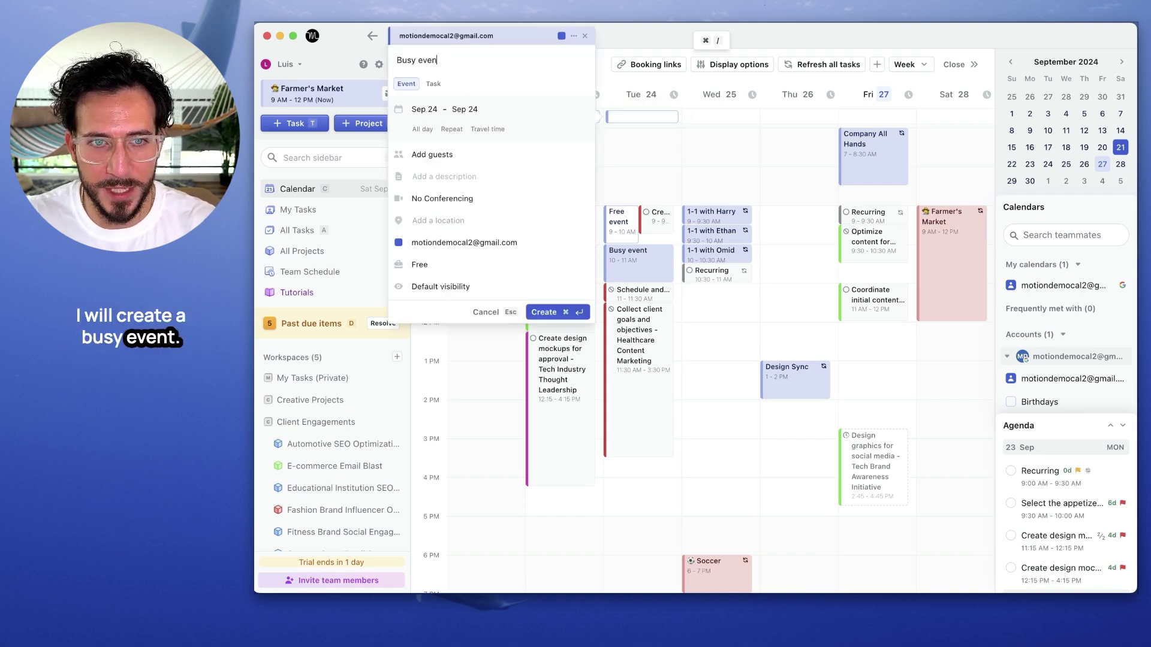
pyautogui.click(440, 264)
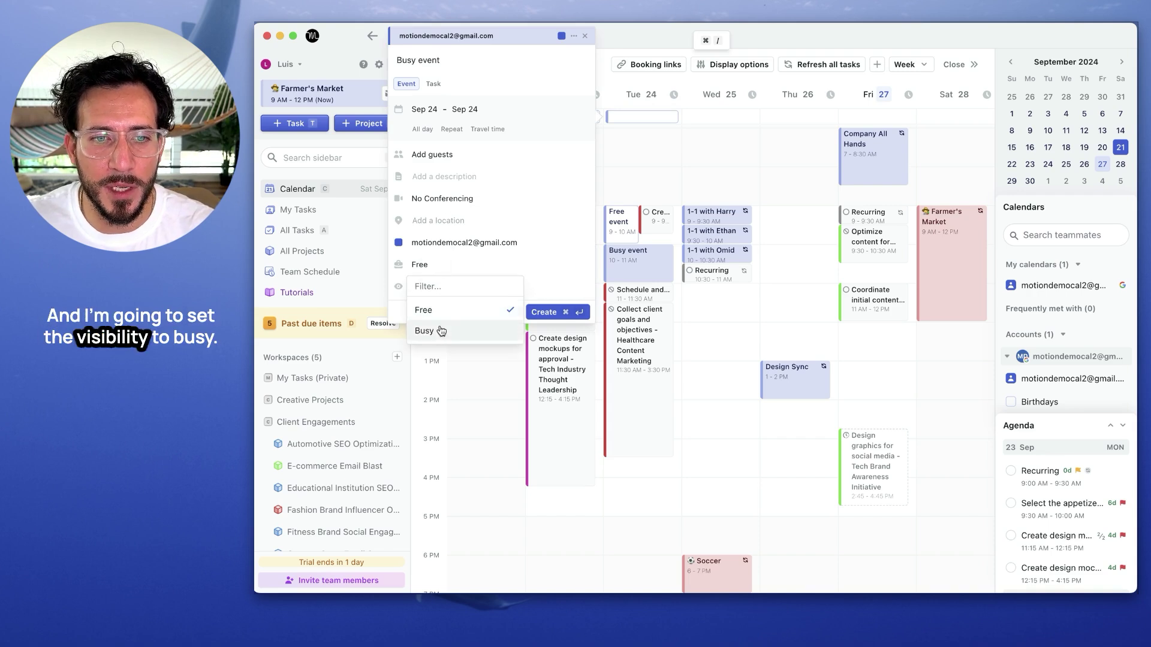
pyautogui.click(438, 331)
pyautogui.click(550, 312)
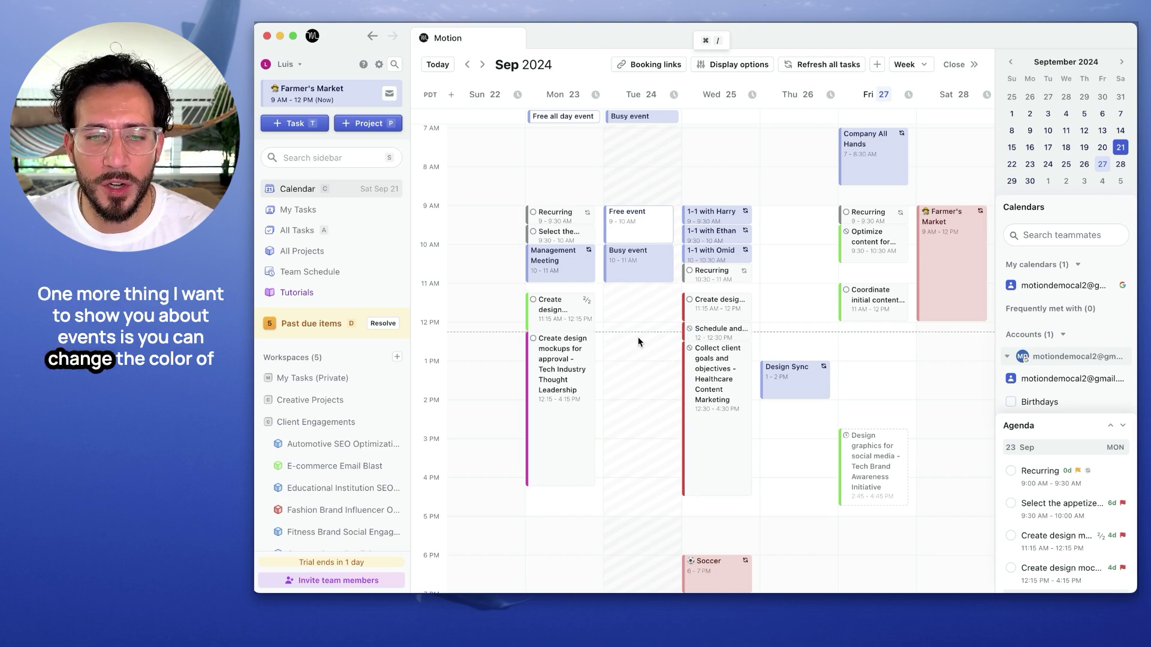
# Change the colour of Tuesday's 10–11 AM Busy event to green and save
pyautogui.click(641, 264)
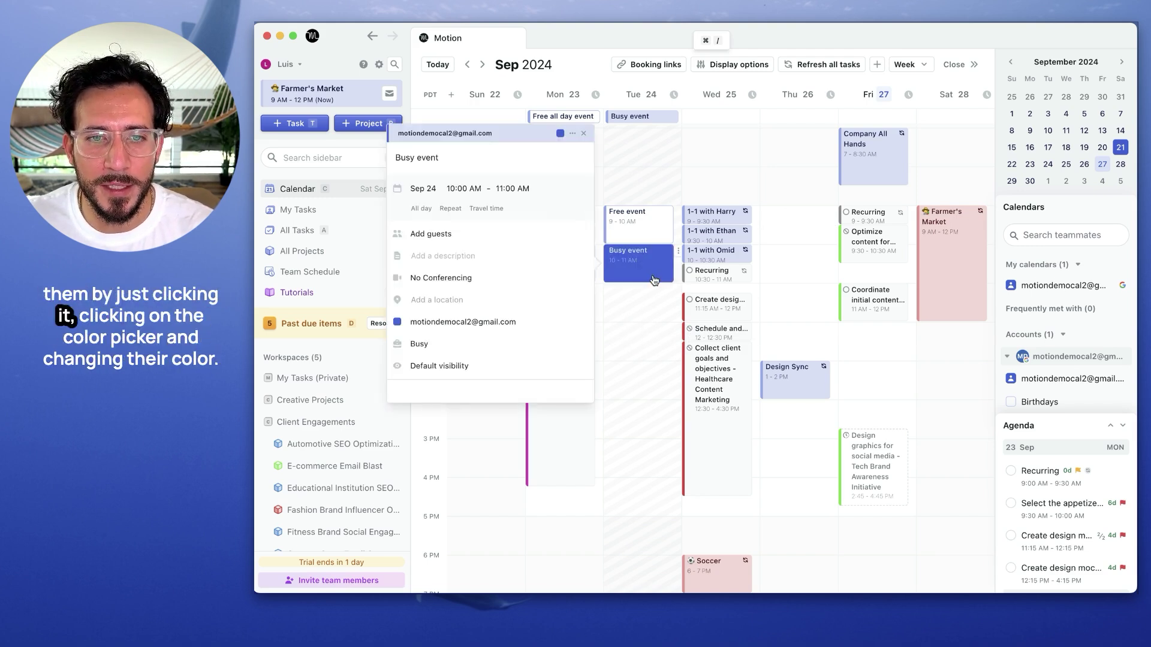
pyautogui.click(561, 140)
pyautogui.click(535, 156)
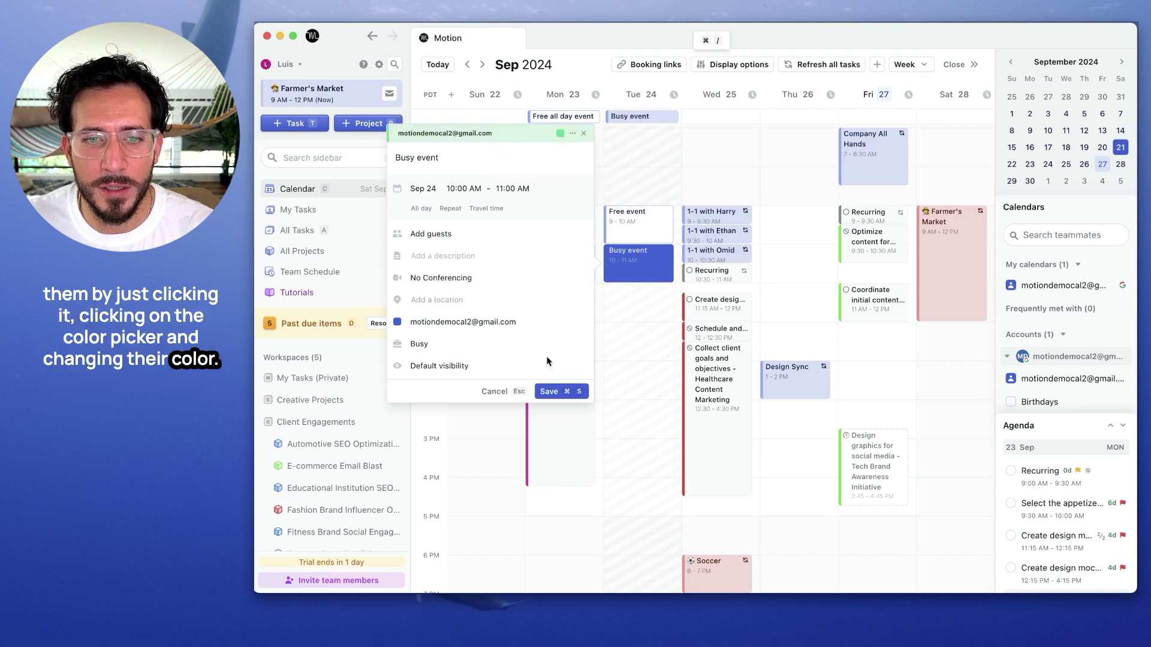
pyautogui.click(550, 392)
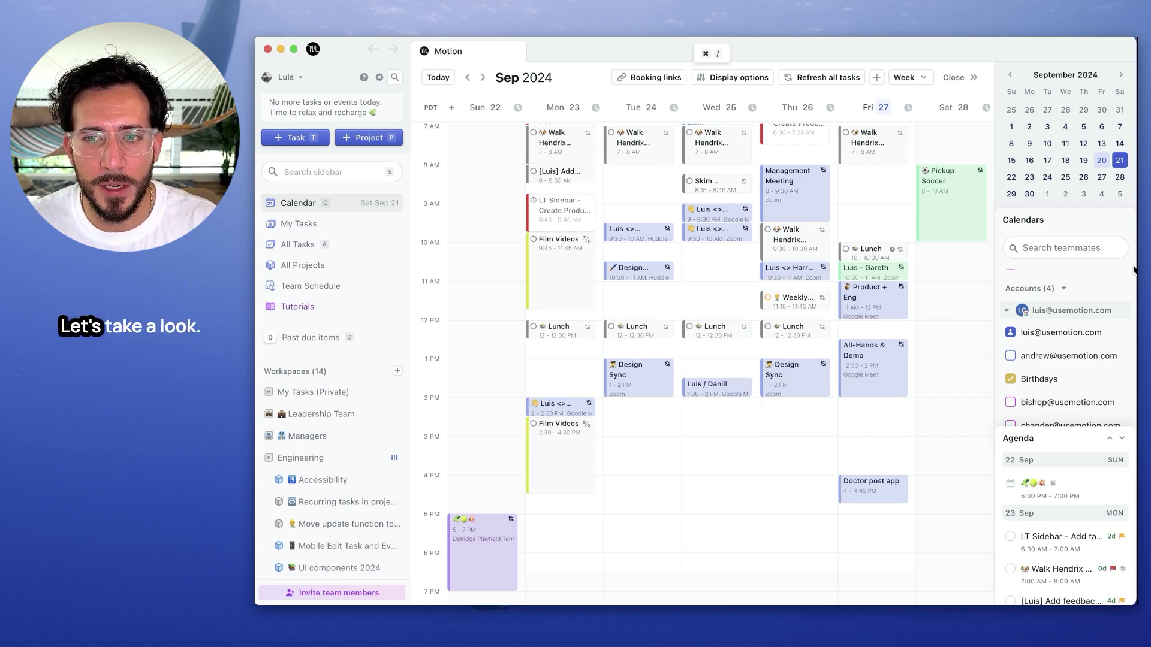
# Add the teammate's calendar to the week view and collapse the Agenda panel
pyautogui.click(1082, 246)
pyautogui.click(1026, 279)
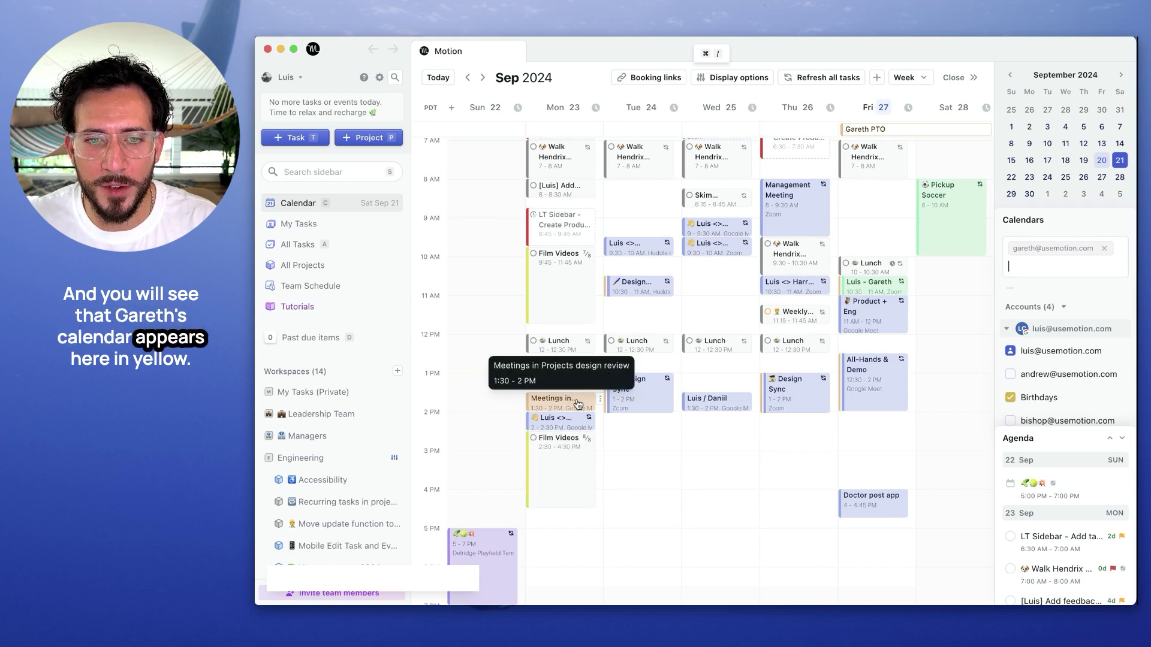
pyautogui.click(1109, 441)
pyautogui.scroll(-3, 1108, 454)
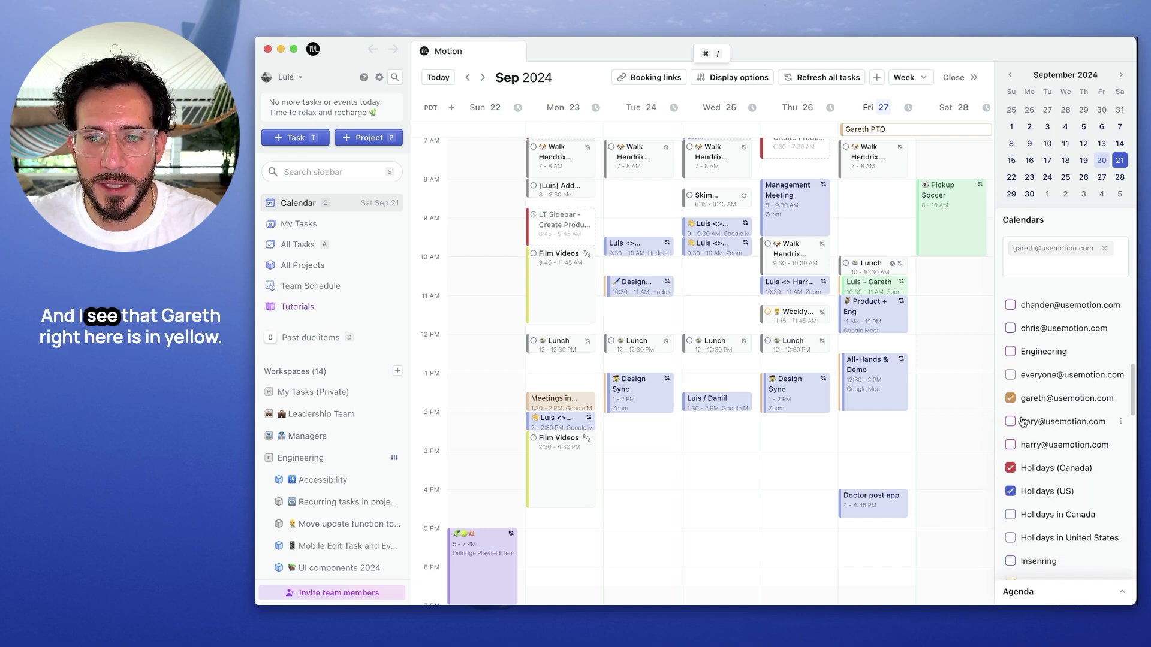
pyautogui.scroll(1, 962, 383)
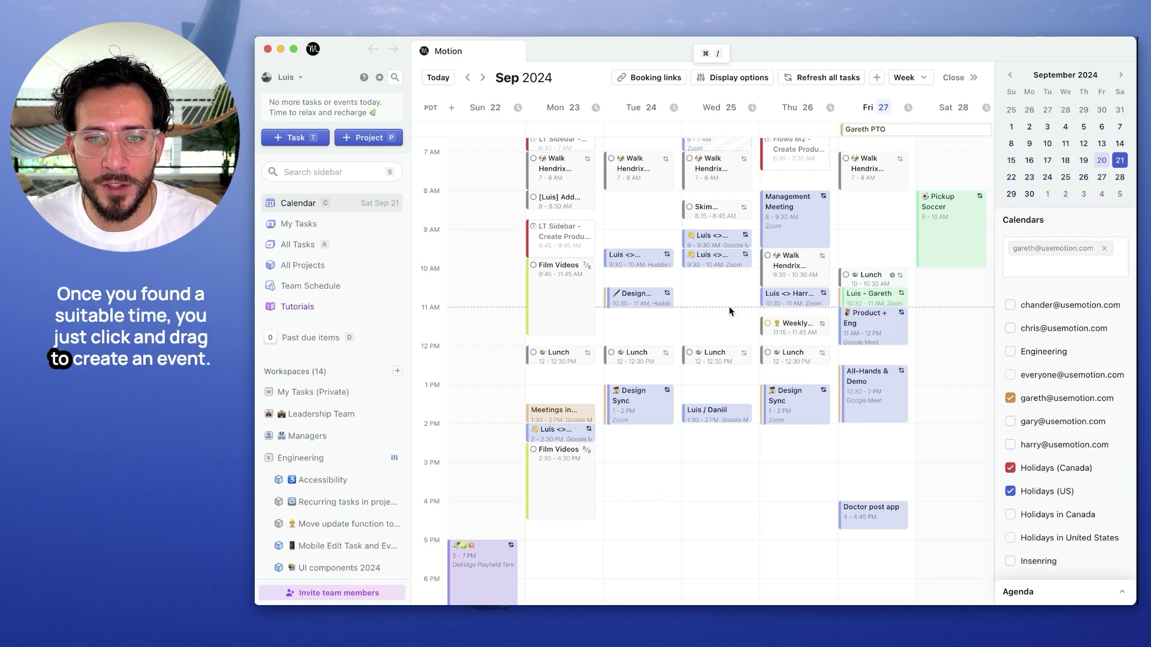
# Draft a green Wednesday 11 AM–12 PM 1-1 meeting titled with the participants' names
pyautogui.moveTo(729, 307); pyautogui.dragTo(728, 342)
pyautogui.click(639, 168)
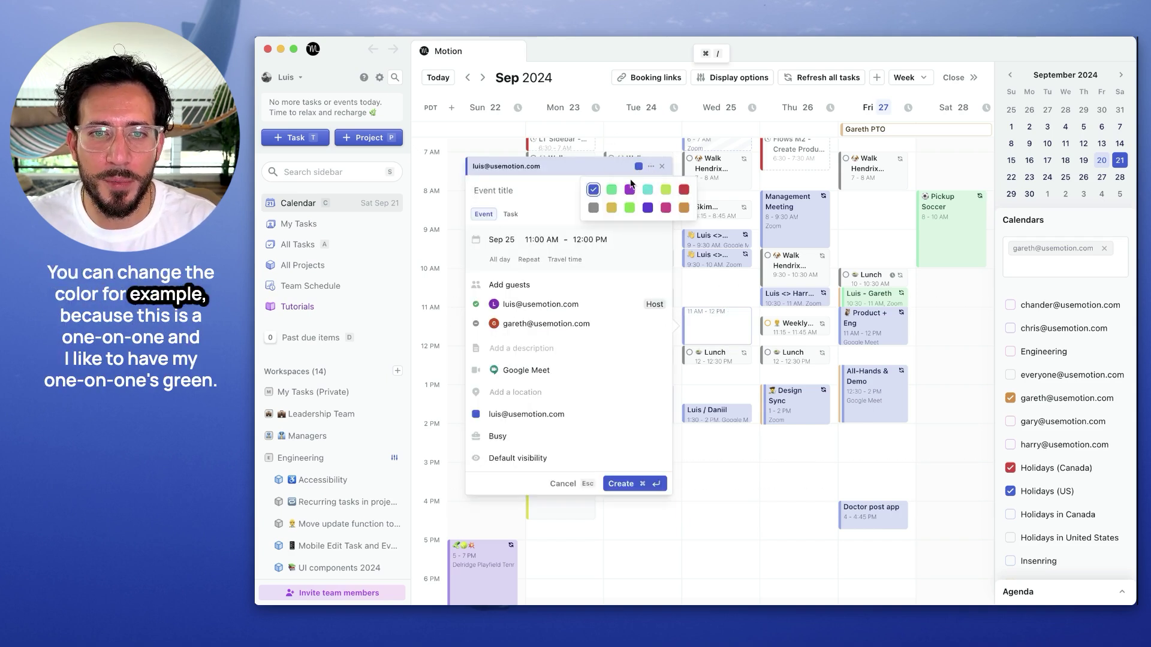
pyautogui.click(615, 193)
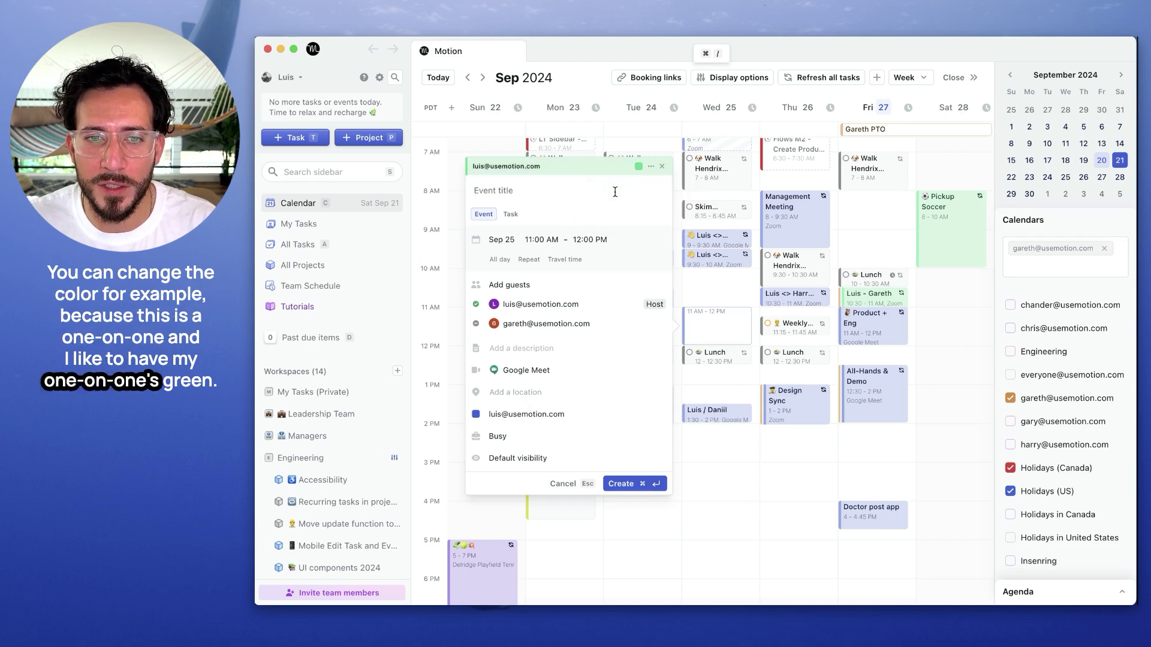
pyautogui.write('Gareth - Lui 1-1')
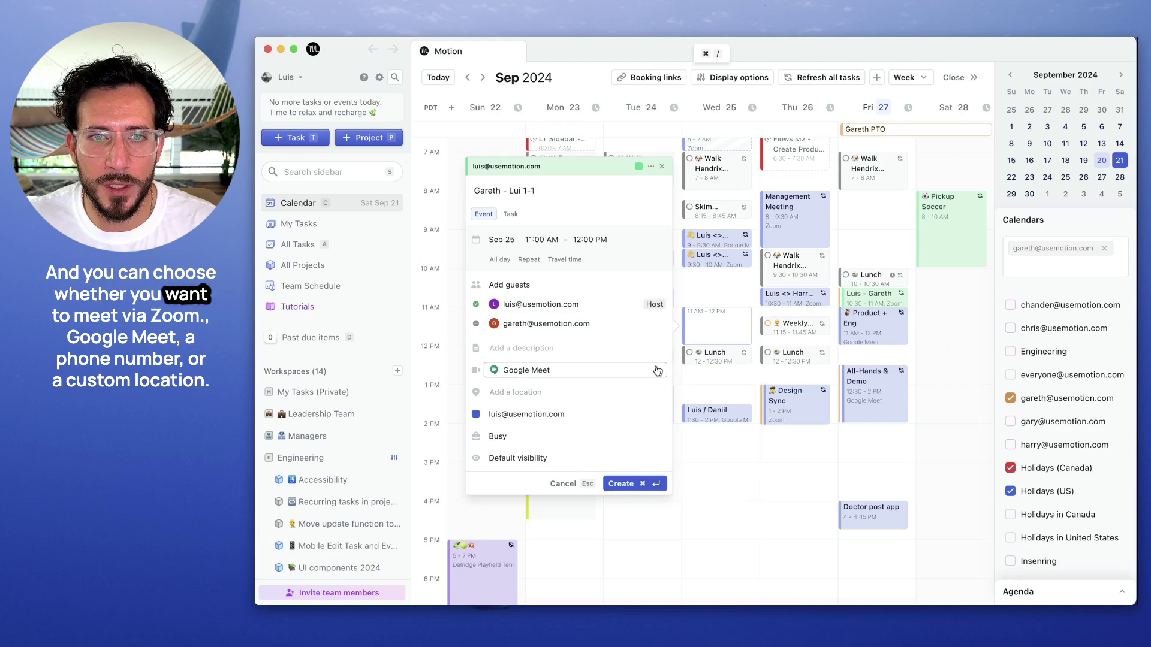
pyautogui.click(586, 371)
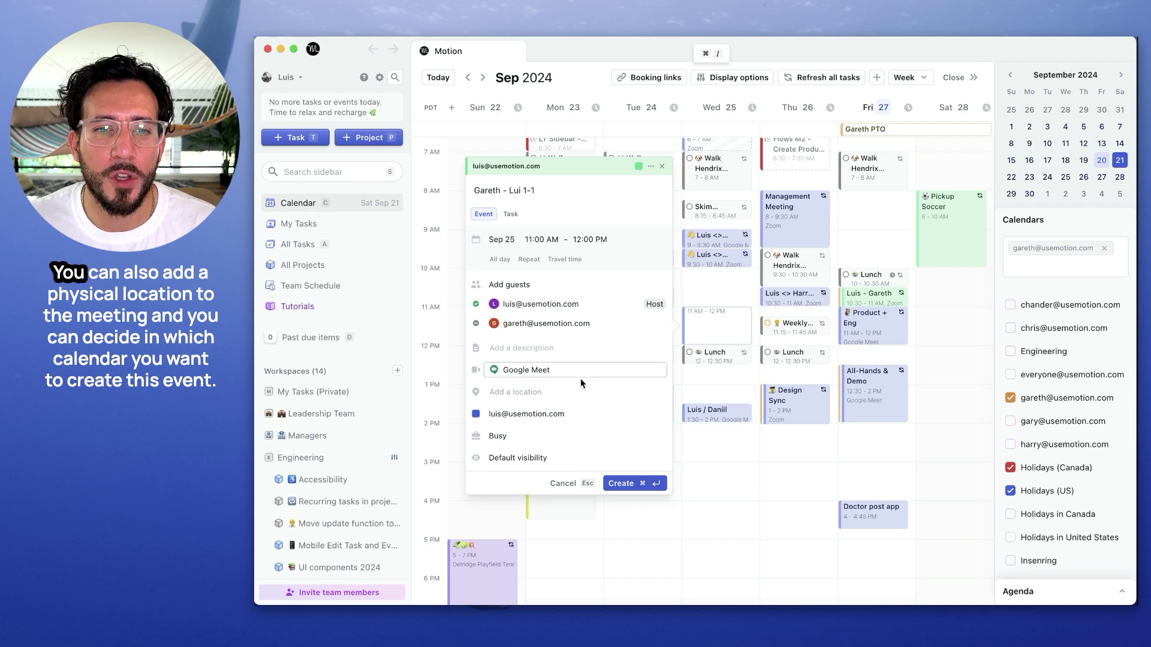
# Put the meeting on the iCloud Family calendar, non-repeating, and show travel-time choices
pyautogui.click(609, 414)
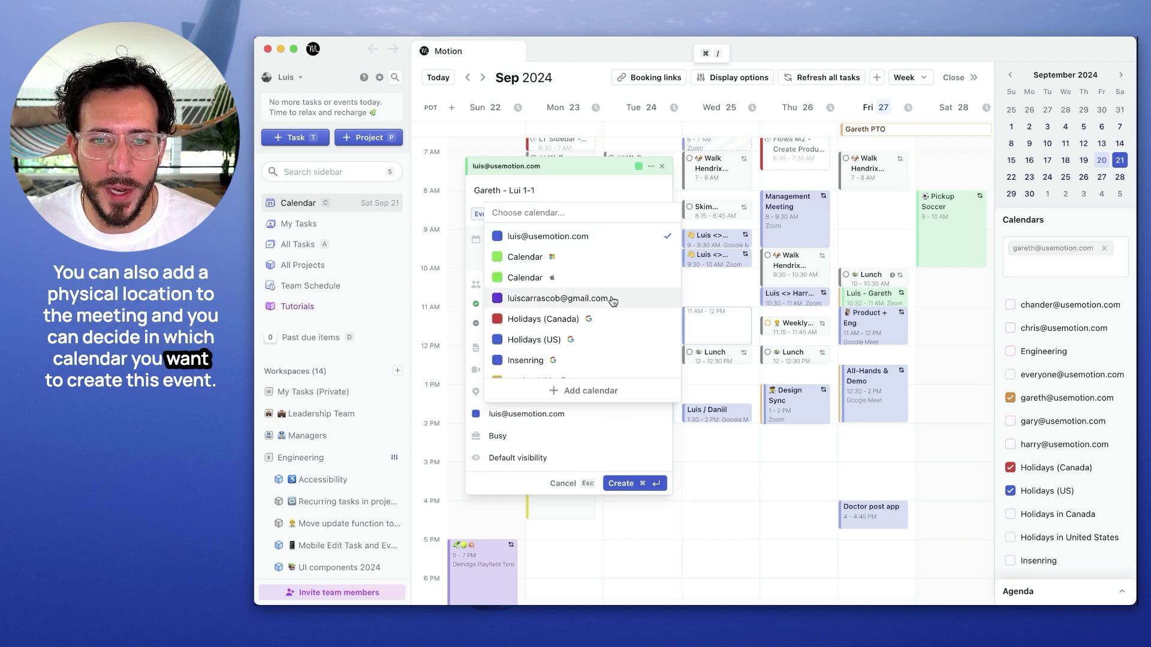
pyautogui.scroll(-5, 612, 354)
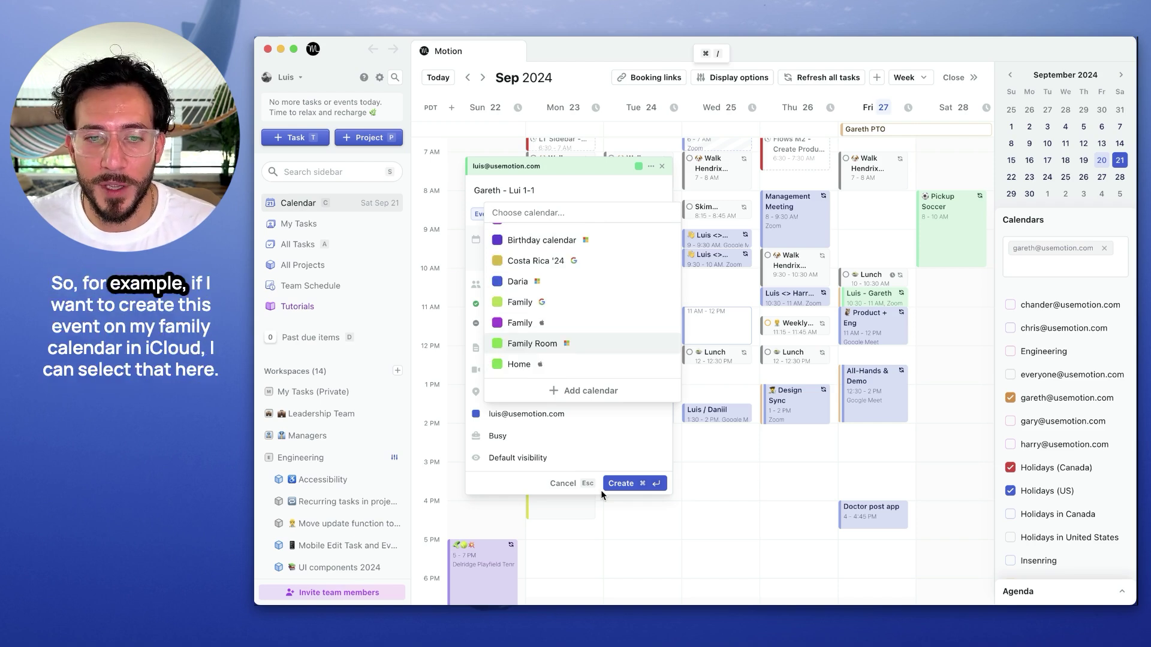
pyautogui.click(592, 328)
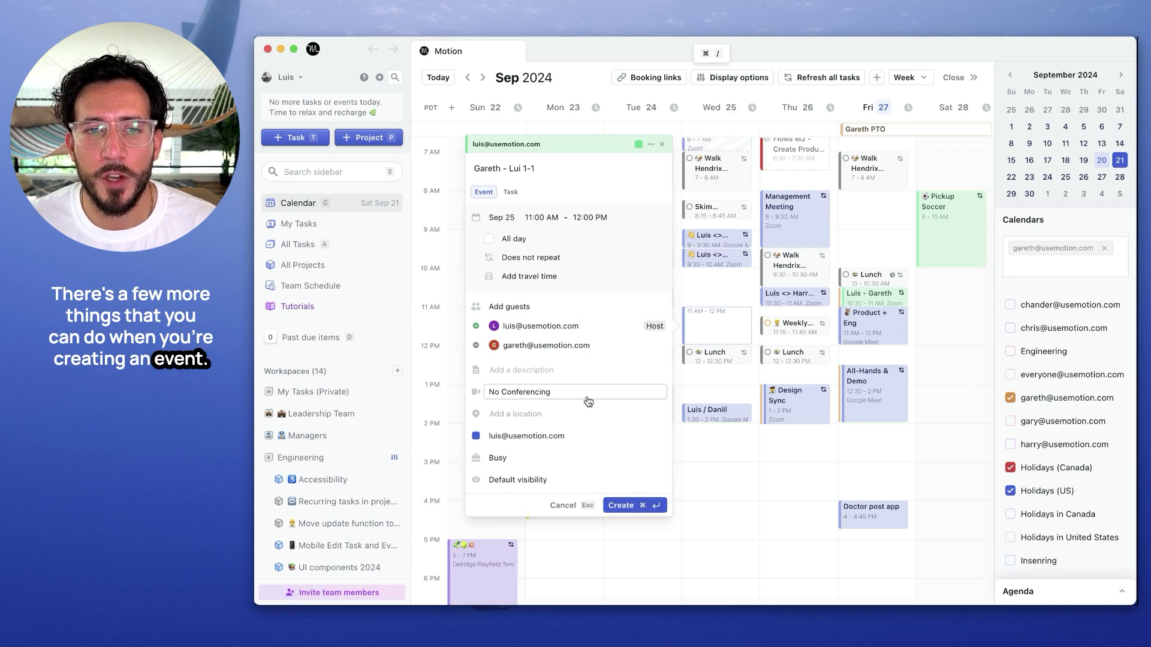
pyautogui.click(530, 258)
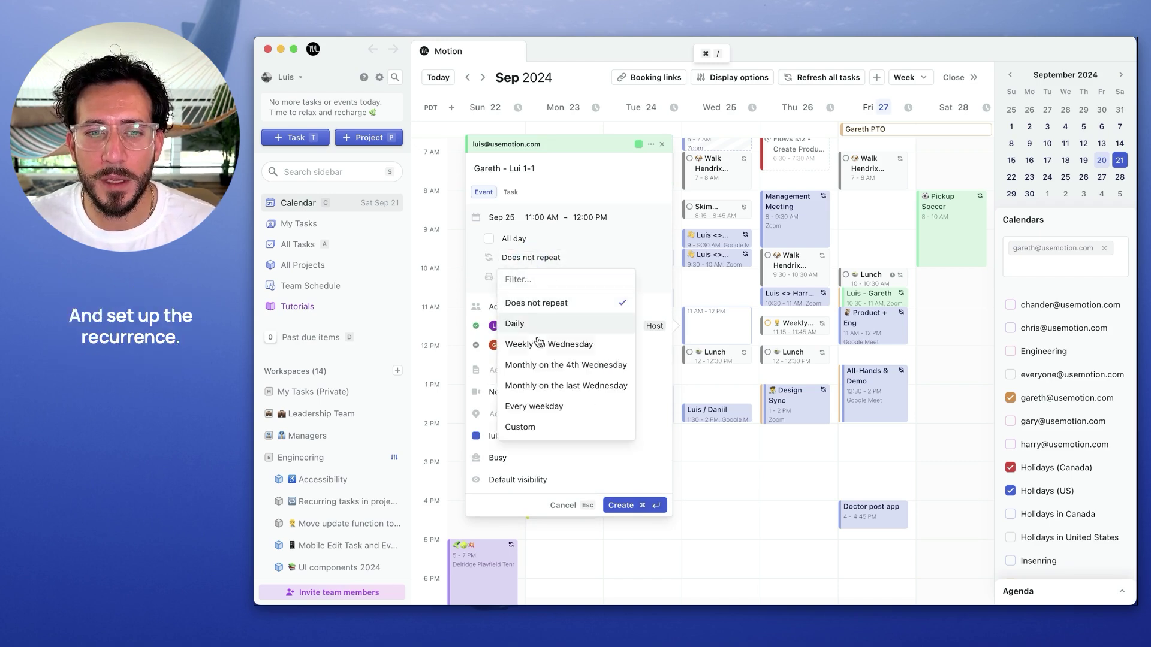
pyautogui.click(607, 267)
pyautogui.click(570, 279)
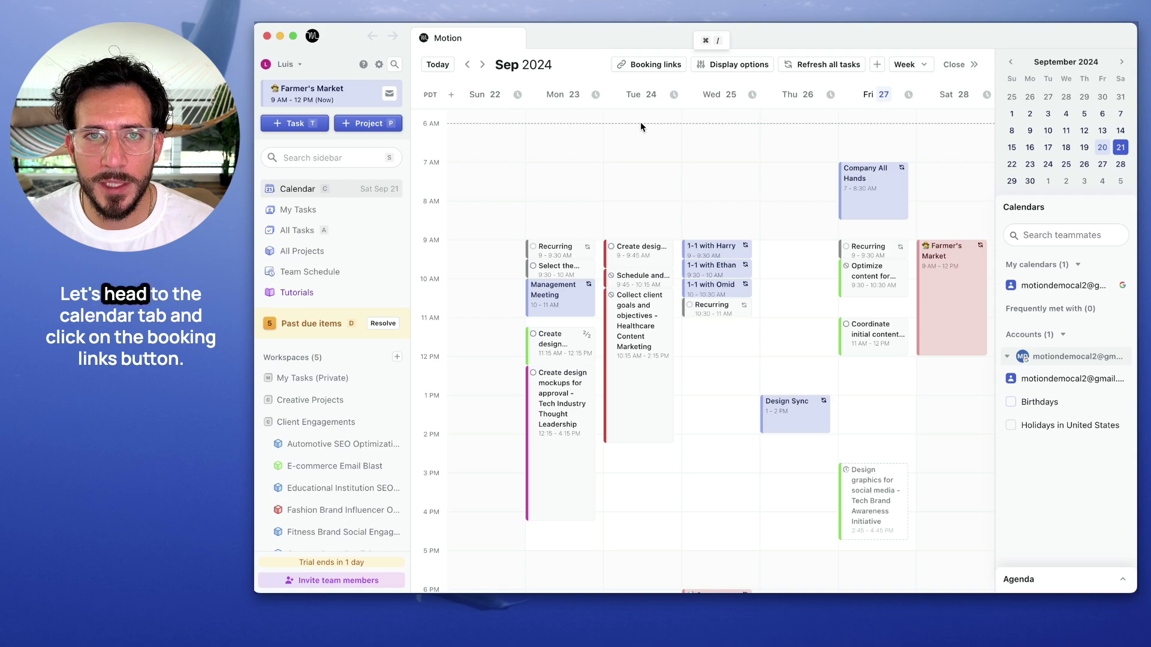
# Bring up the list of booking links from the Calendar toolbar
pyautogui.click(656, 69)
# Set up a booking link with Work hours, 15 min buffer, 30 min and 1 hour durations, Google Meet
pyautogui.click(750, 158)
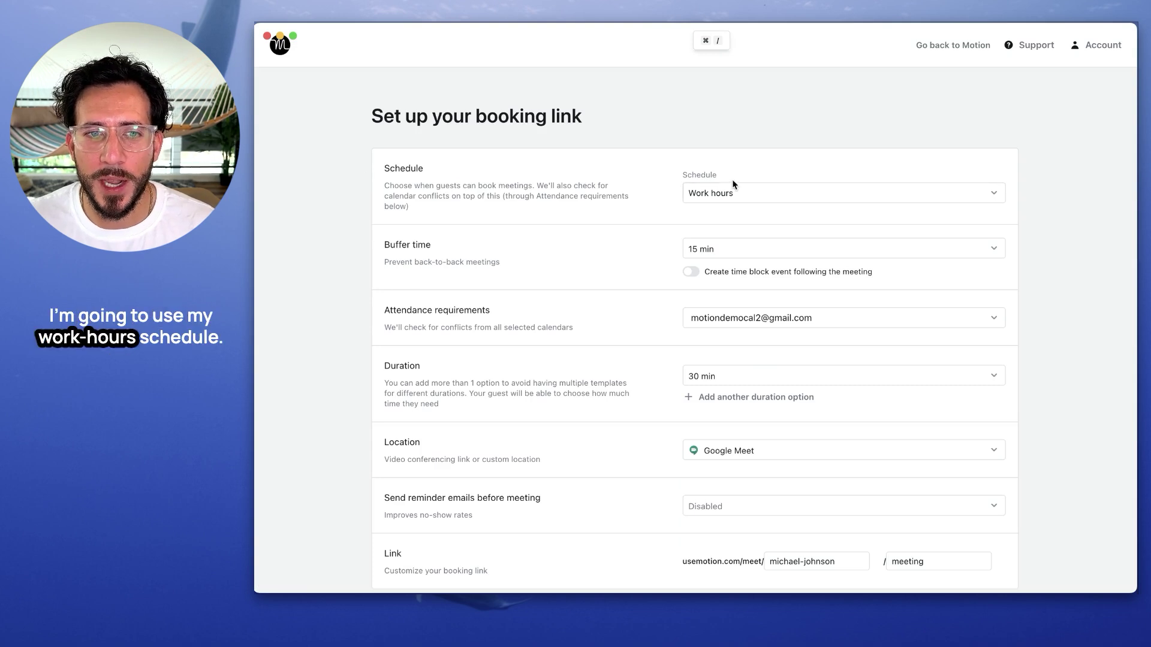
pyautogui.scroll(-2, 642, 242)
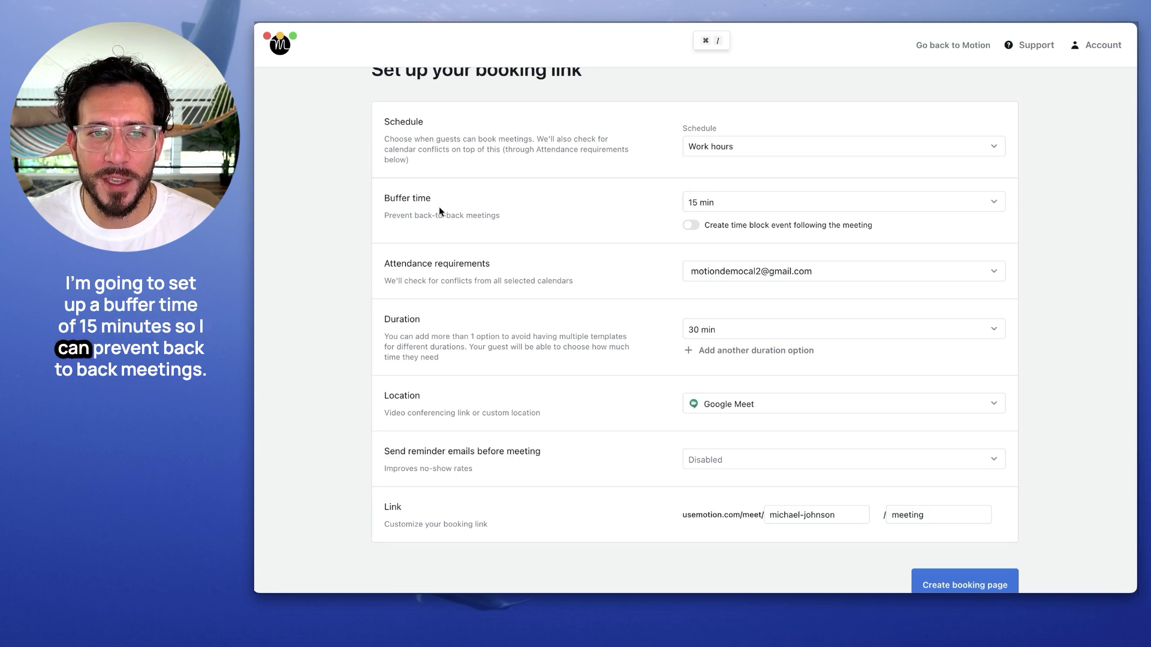
pyautogui.scroll(-1, 509, 264)
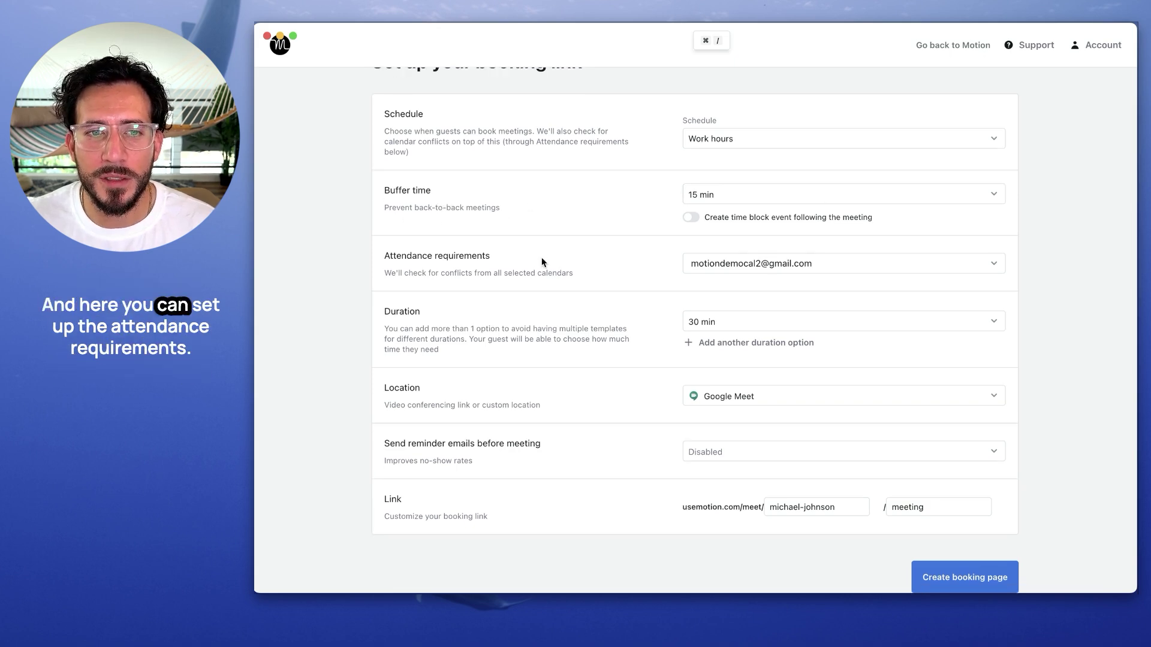
pyautogui.click(899, 268)
pyautogui.click(509, 265)
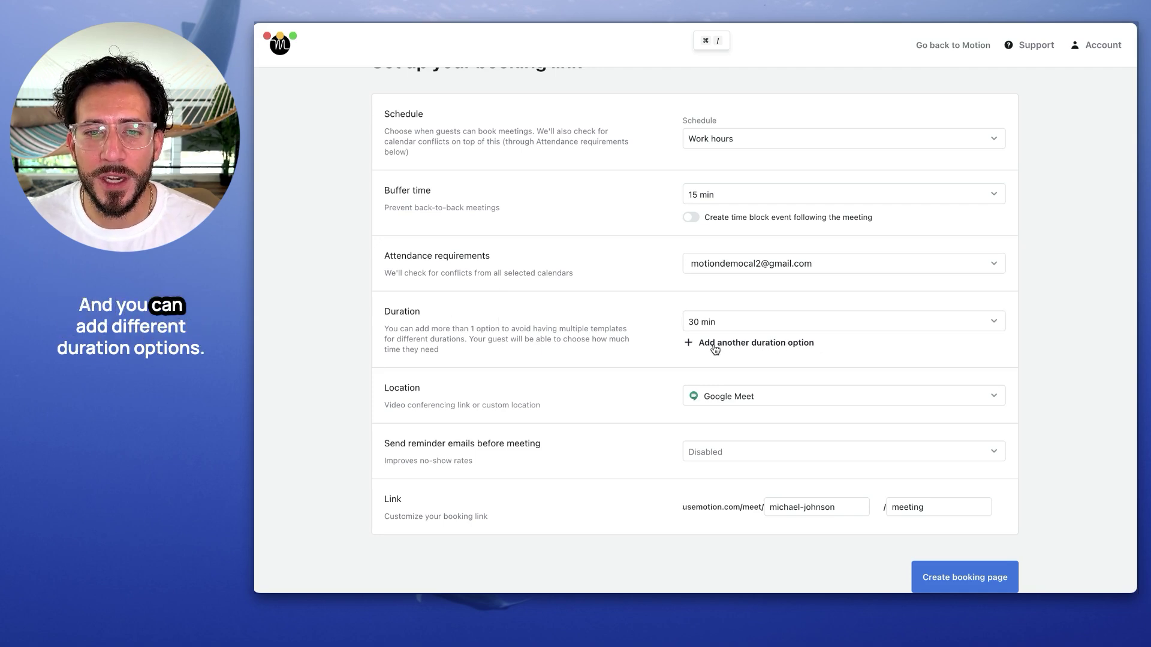
pyautogui.click(773, 348)
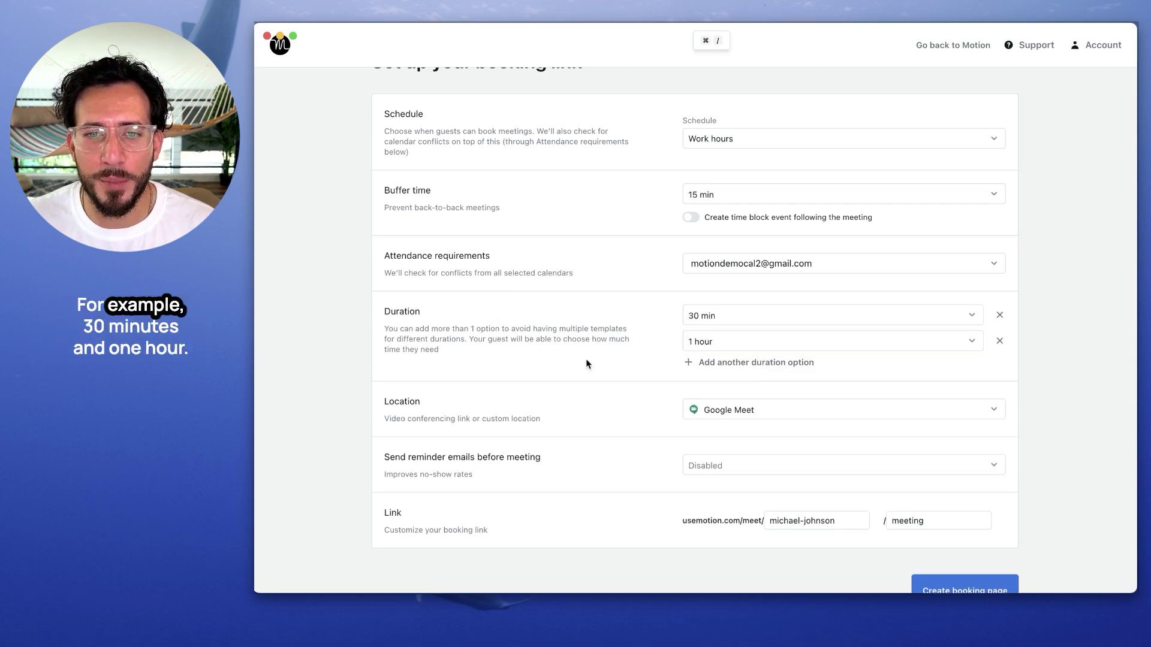
pyautogui.scroll(-1, 585, 358)
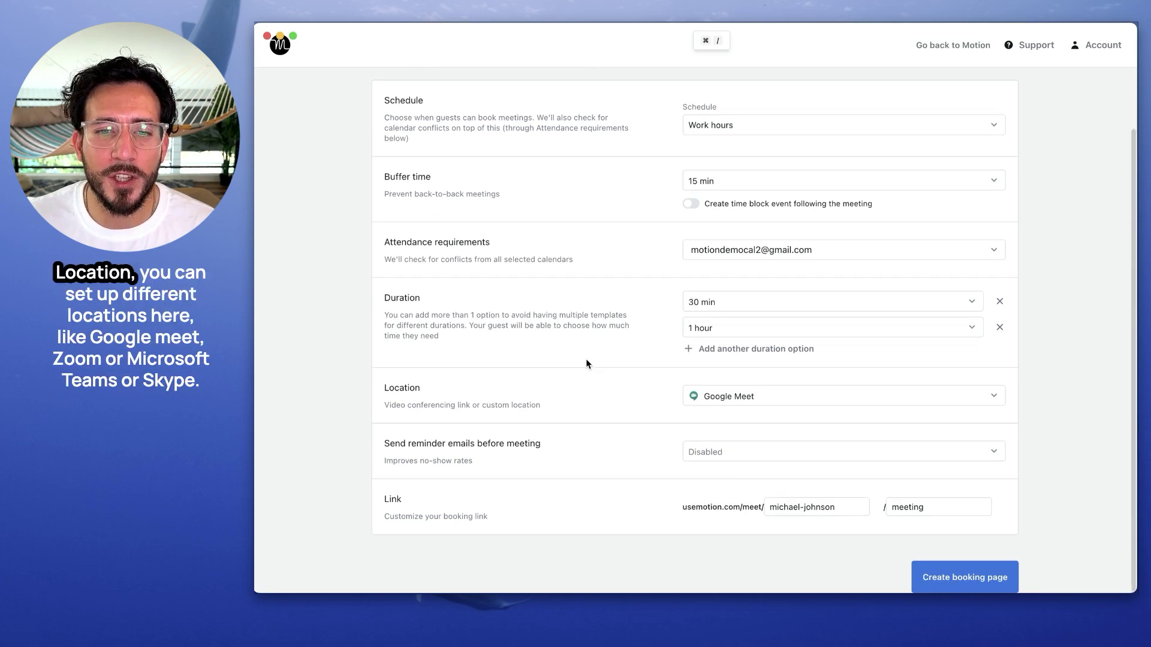
pyautogui.click(826, 397)
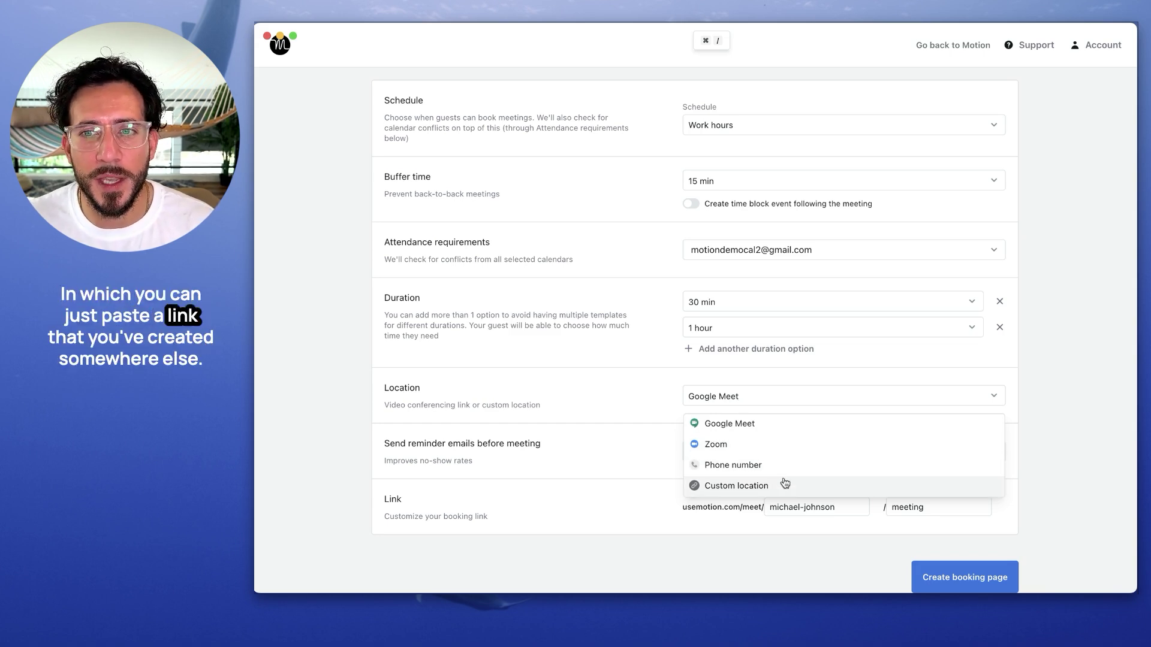
pyautogui.click(419, 448)
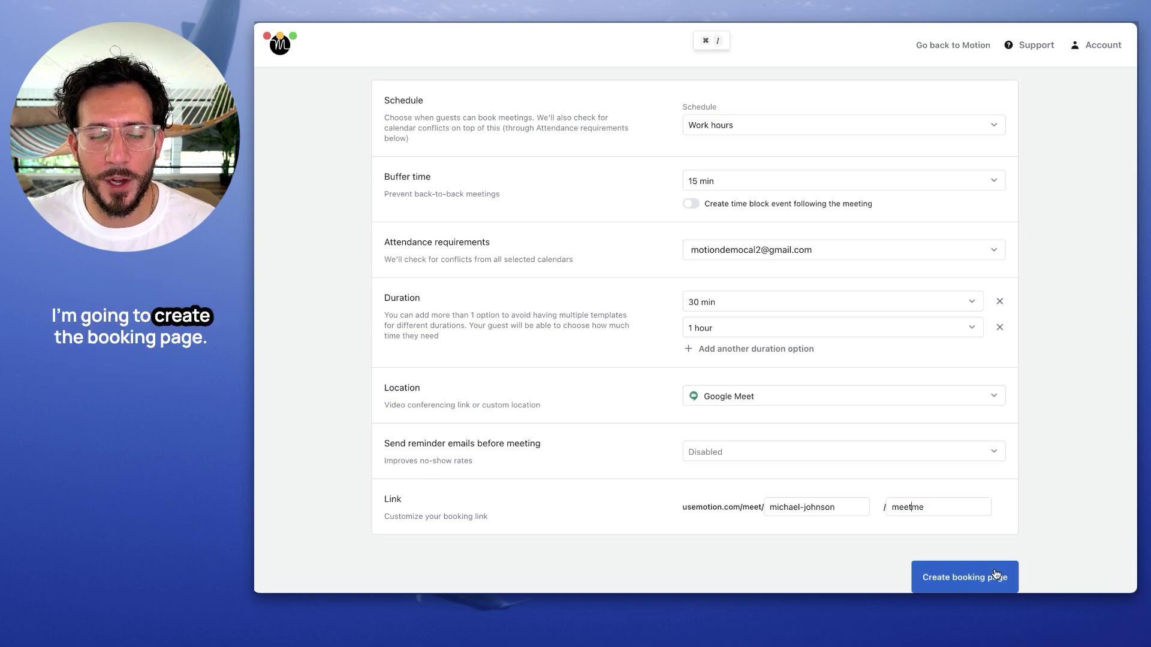
# Create the booking page and copy Booking page 1's 30 min link
pyautogui.click(995, 575)
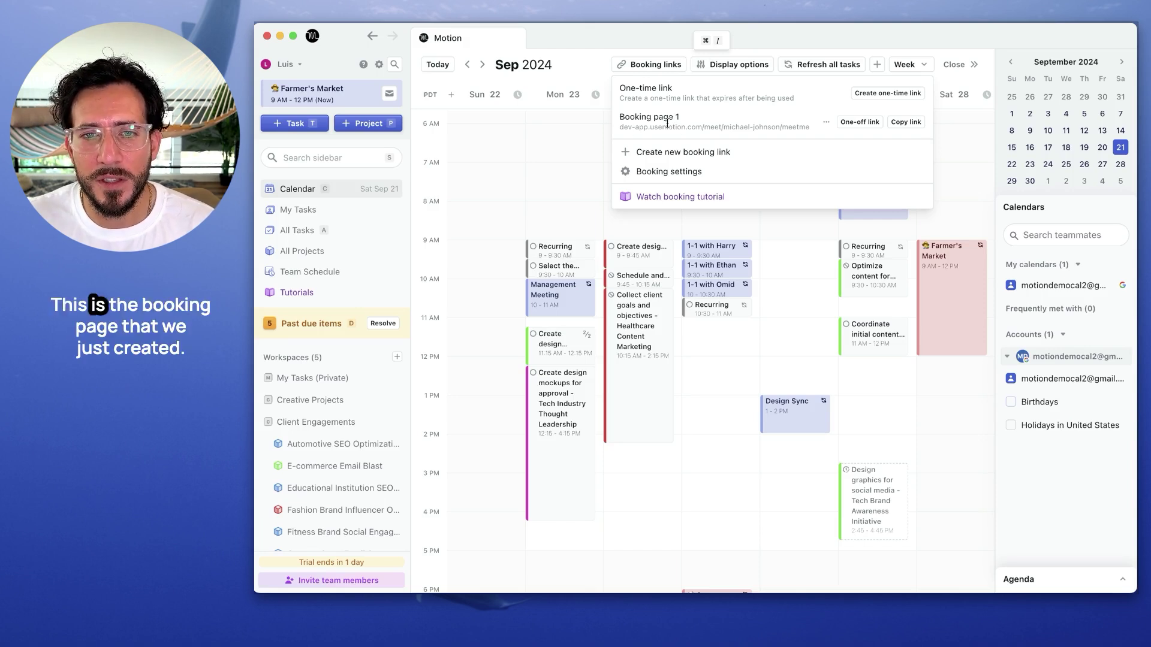
pyautogui.click(915, 124)
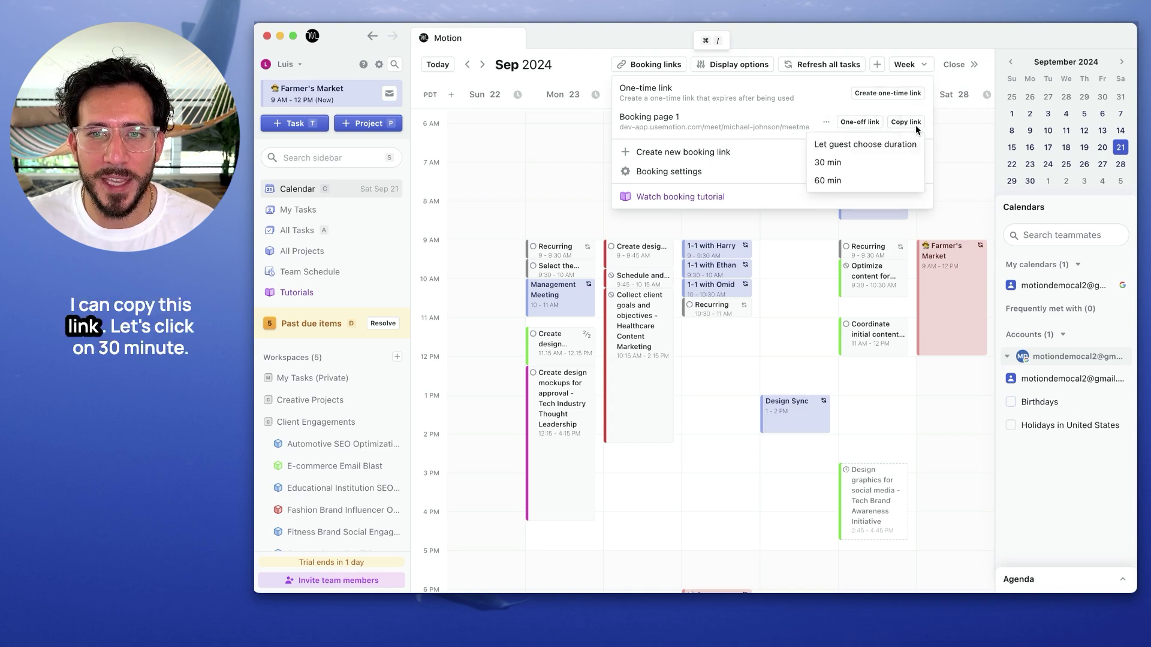
pyautogui.click(856, 167)
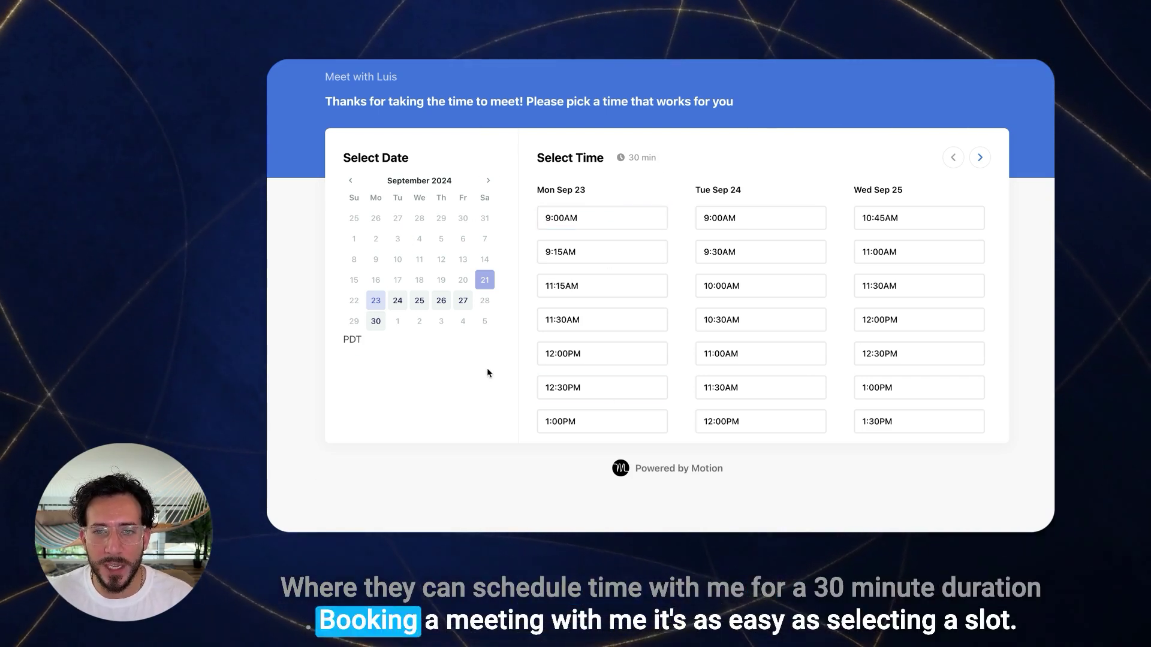
# As a guest, schedule the 9:15 AM Monday Sep 23 slot with name and email
pyautogui.click(765, 252)
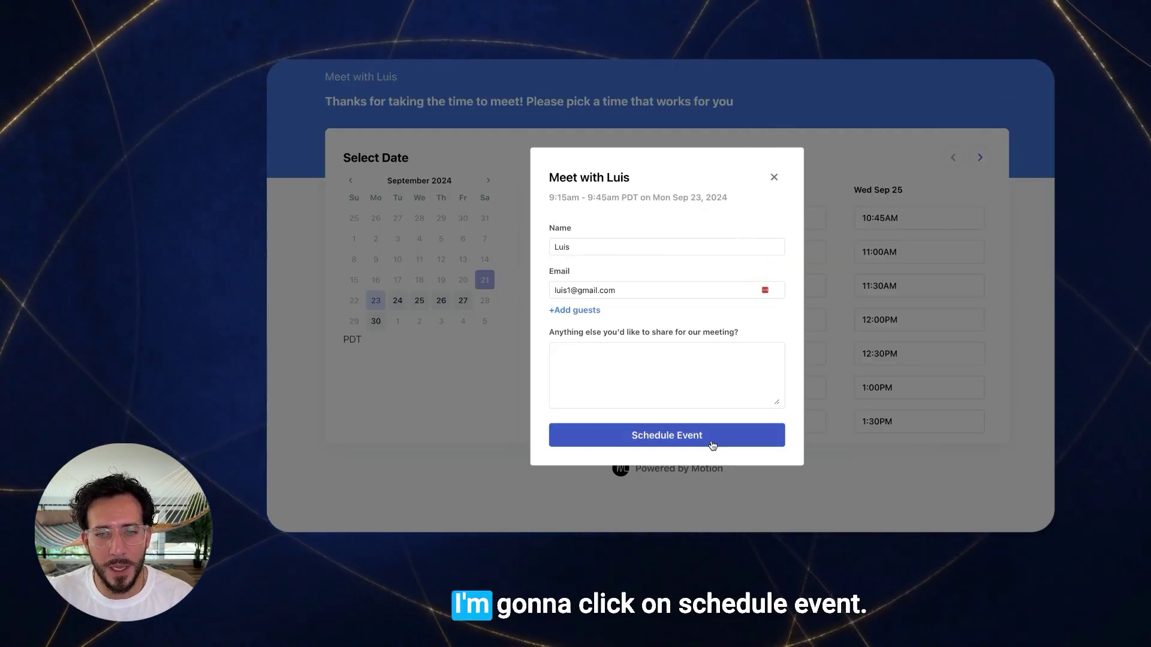
pyautogui.click(712, 443)
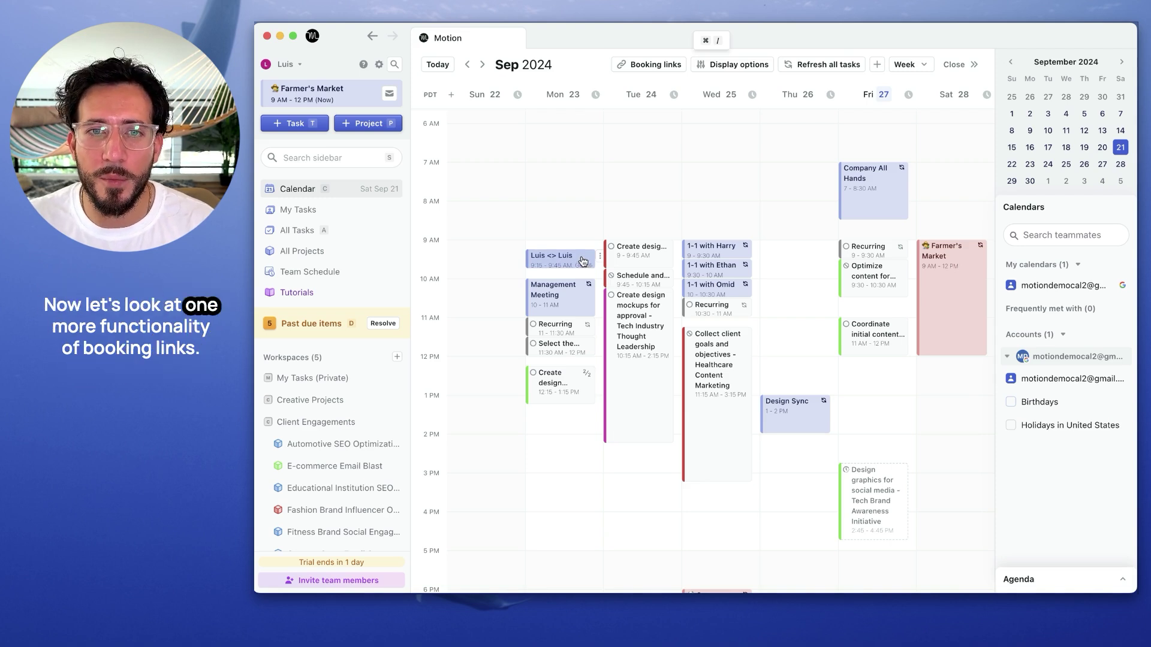
# Start a one-time availability link with clickable time slots enabled
pyautogui.click(653, 69)
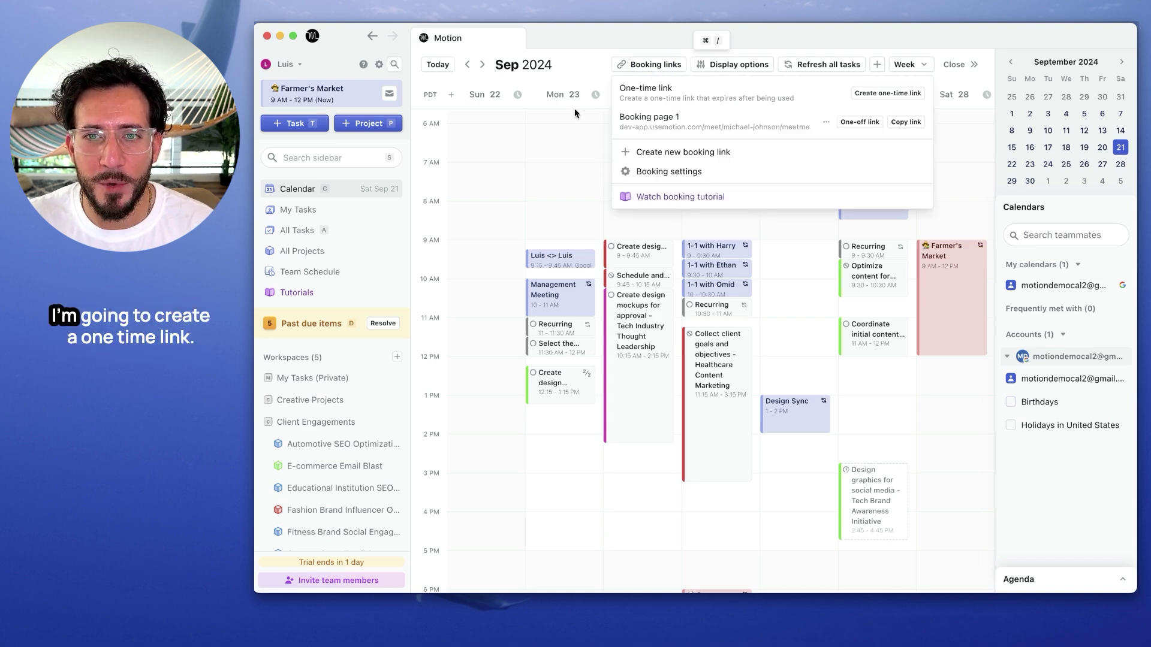
pyautogui.click(876, 94)
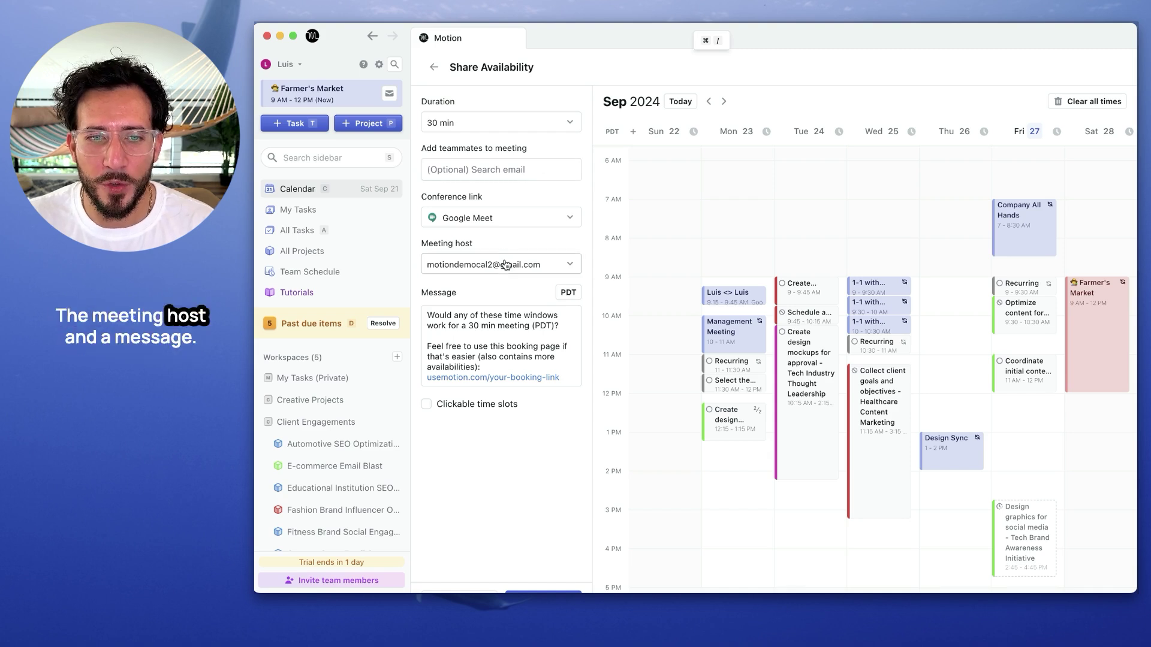
pyautogui.click(427, 408)
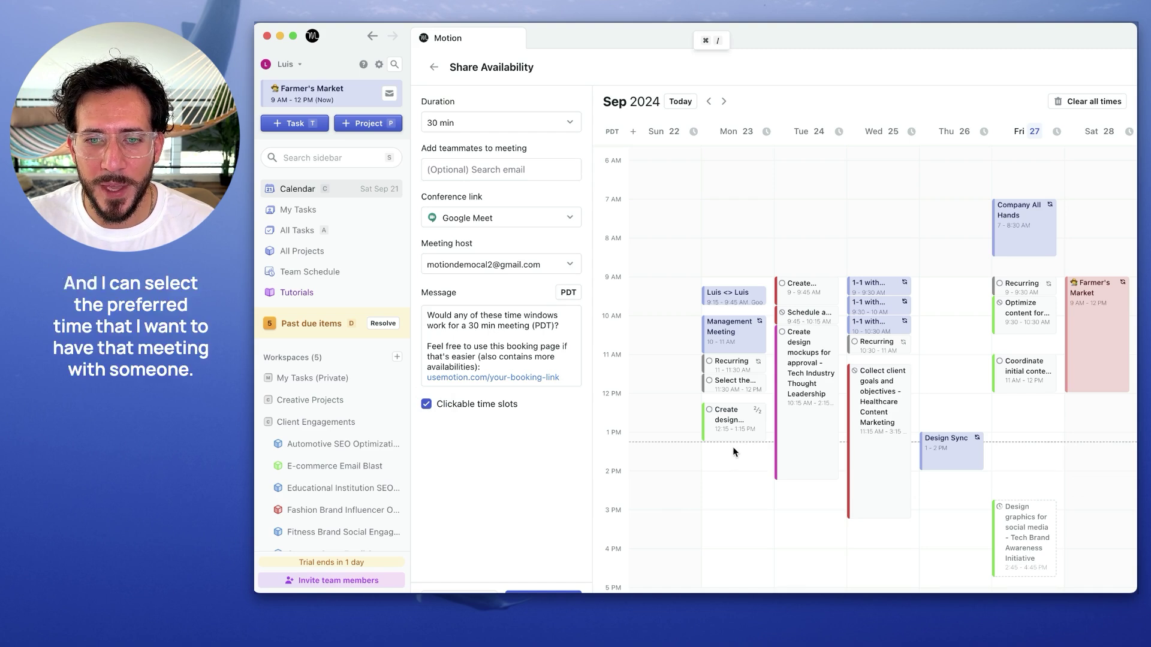
# Offer slots Mon 23 1:15–2 PM, Tue 24 2:15–3 PM, Thu 26 10–11 AM, Fri 27 1–2 PM
pyautogui.moveTo(733, 448); pyautogui.dragTo(733, 469)
pyautogui.moveTo(796, 487); pyautogui.dragTo(795, 507)
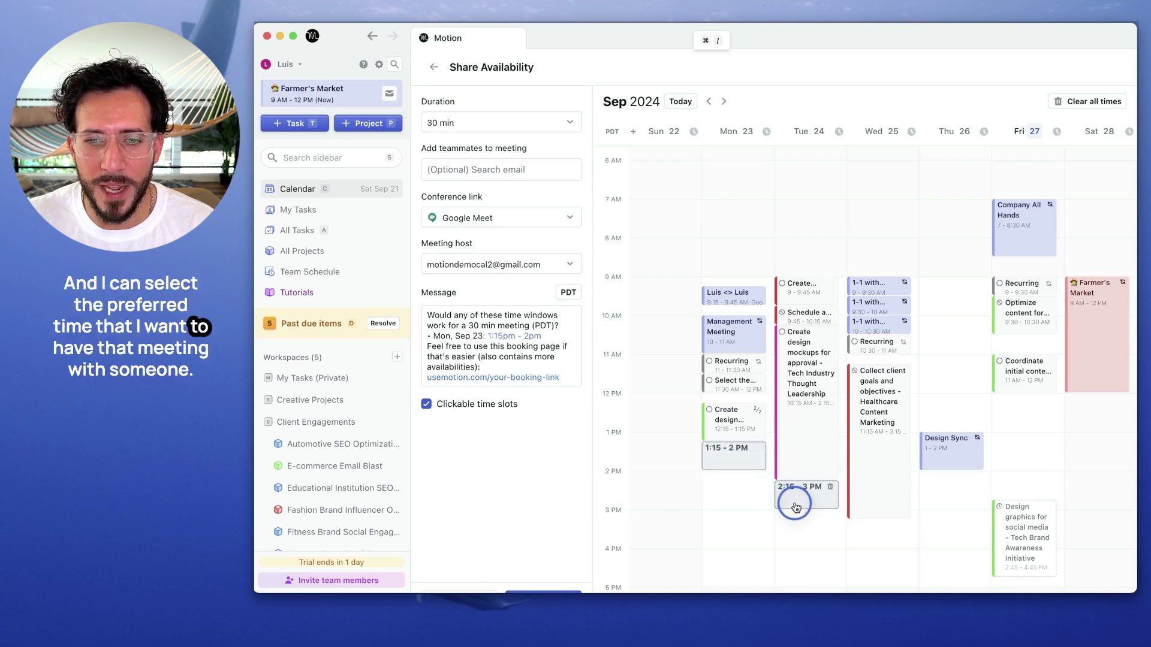
pyautogui.moveTo(973, 318); pyautogui.dragTo(969, 354)
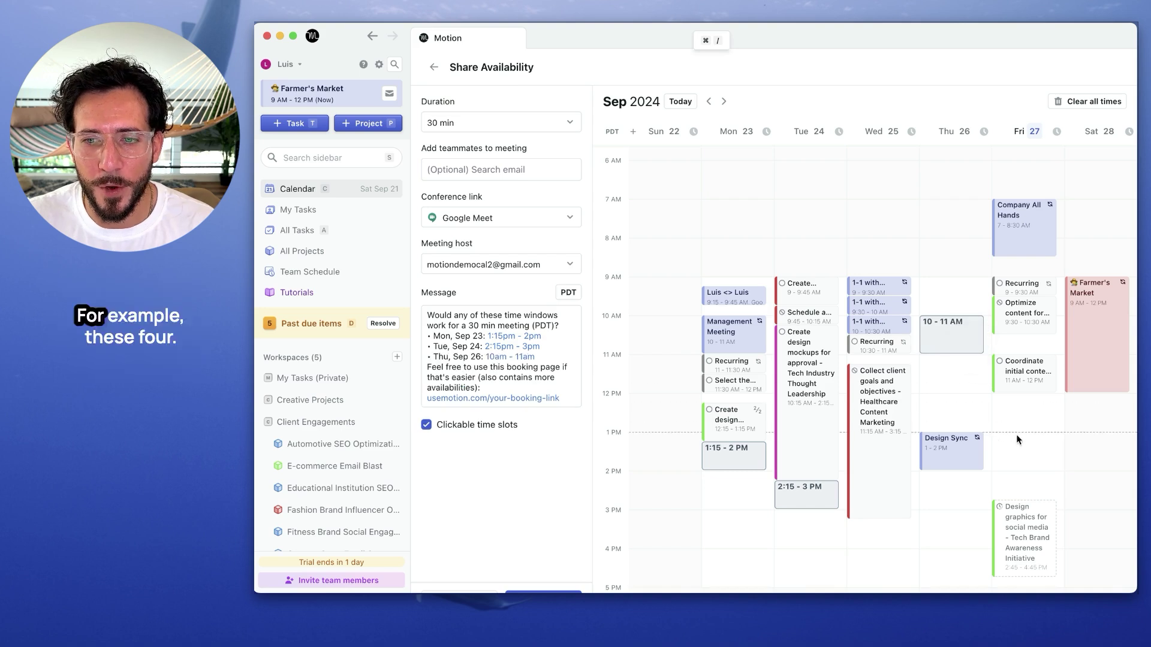
pyautogui.moveTo(1018, 437); pyautogui.dragTo(1016, 469)
pyautogui.moveTo(427, 315); pyautogui.dragTo(578, 407)
pyautogui.click(567, 462)
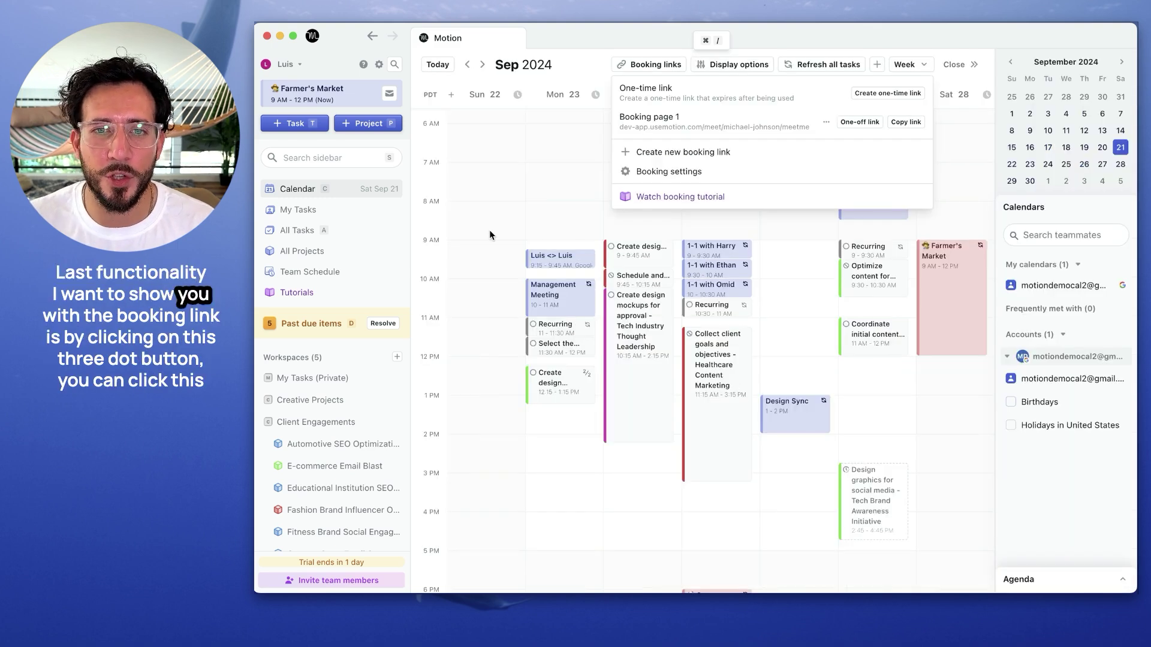
# Show Booking page 1's extra actions: Edit, Embed on website, Duplicate and Delete
pyautogui.click(828, 123)
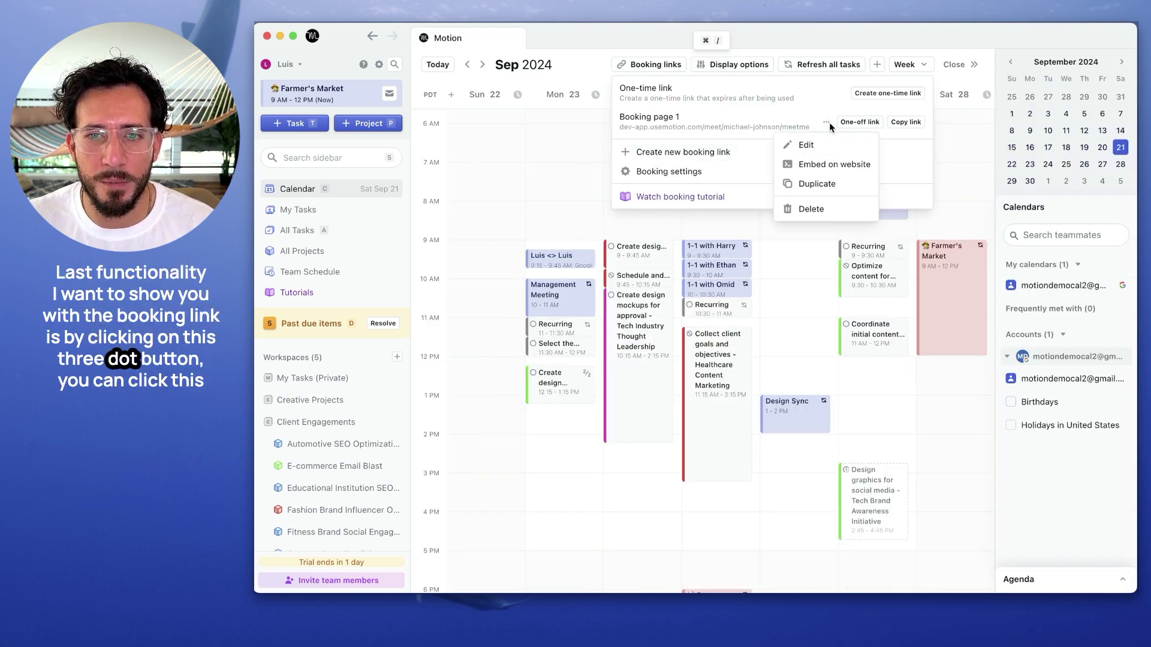